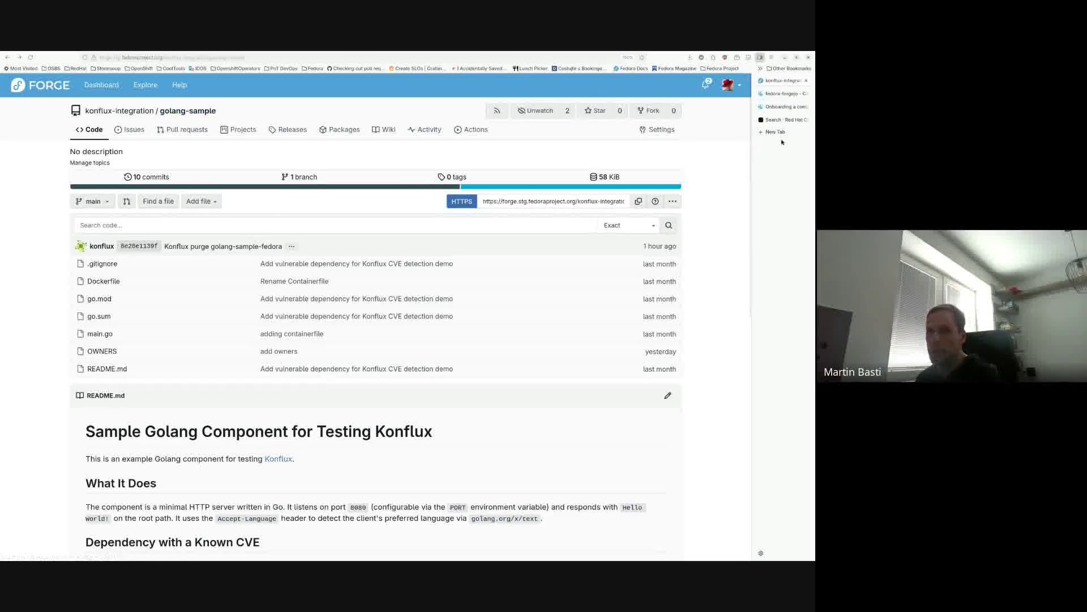
# - Open the Konflux documentation page on creating applications and components and review its Creating components section through the UI procedure
pyautogui.click(781, 109)
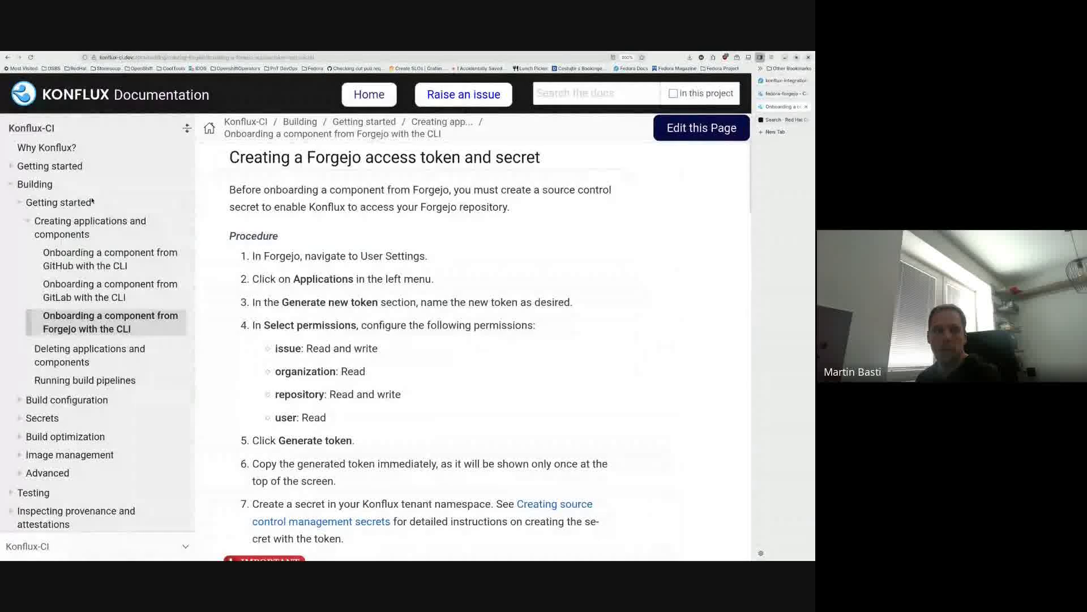
pyautogui.click(35, 186)
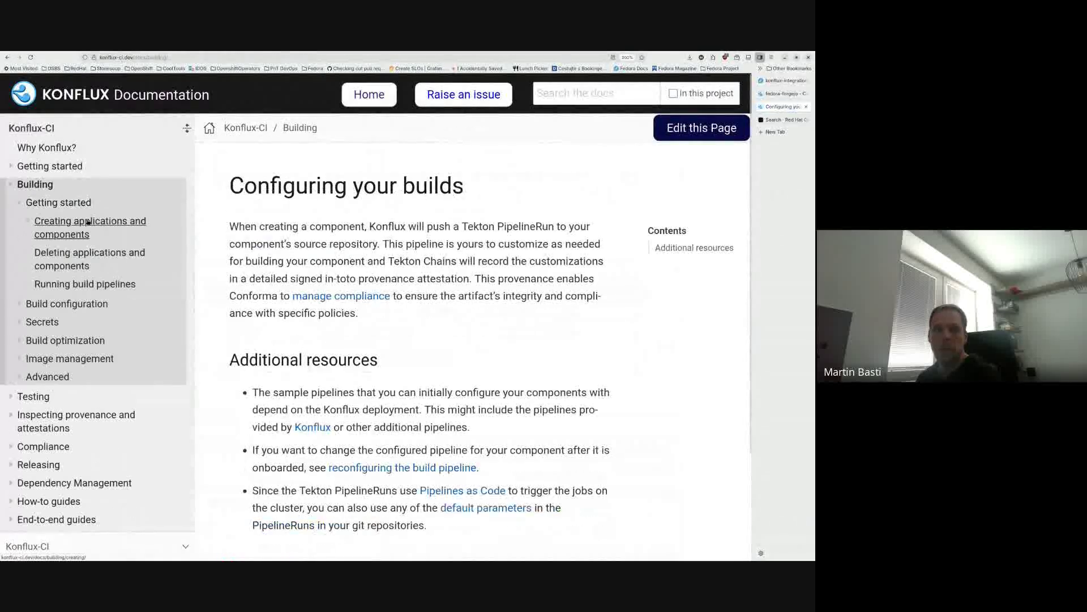
pyautogui.click(88, 222)
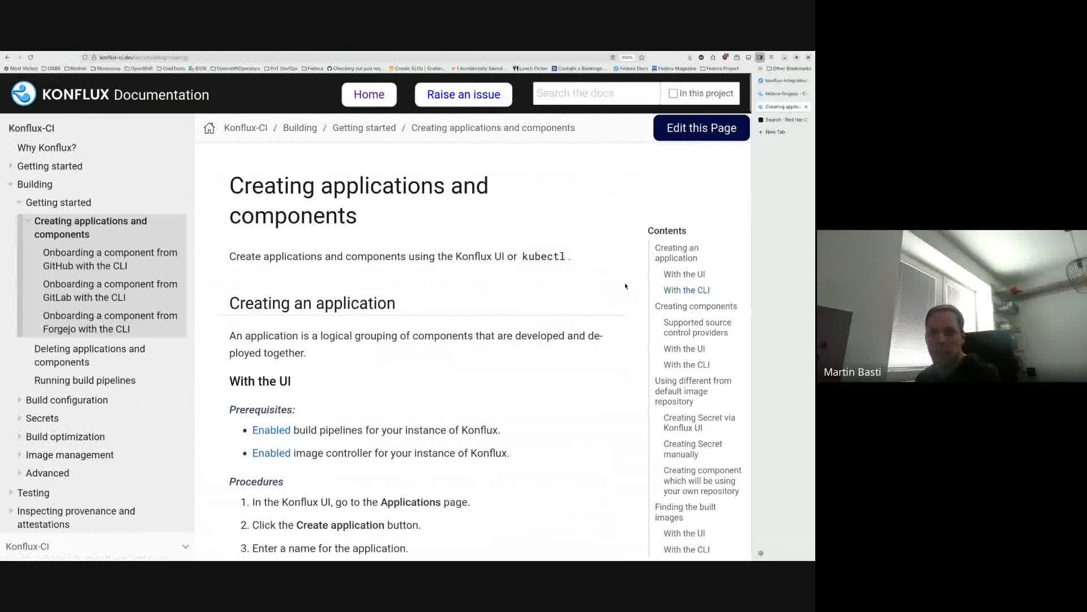
pyautogui.click(691, 312)
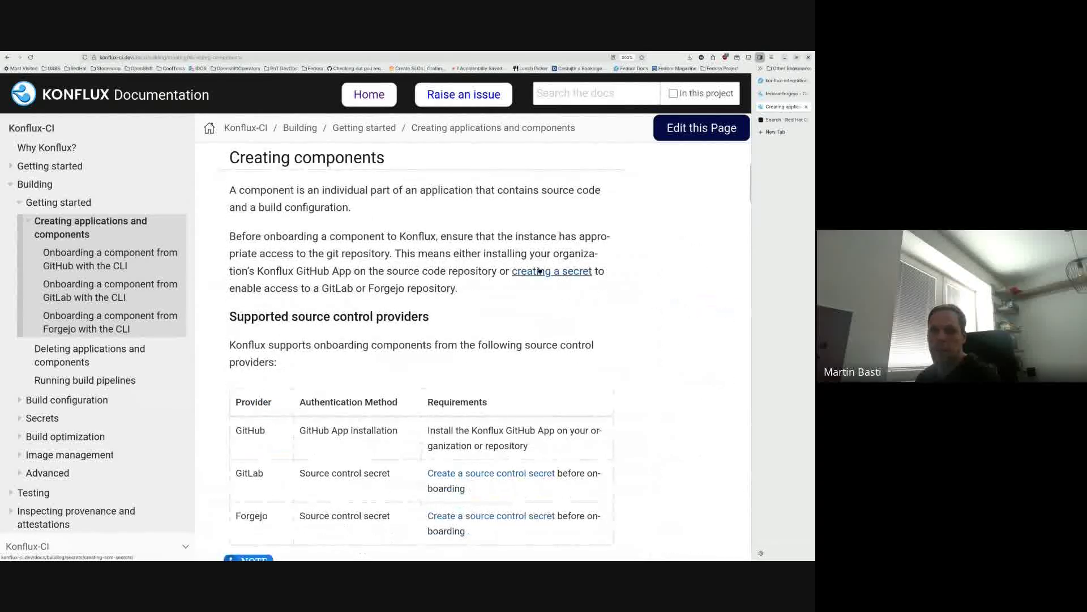
pyautogui.scroll(-2, 561, 274)
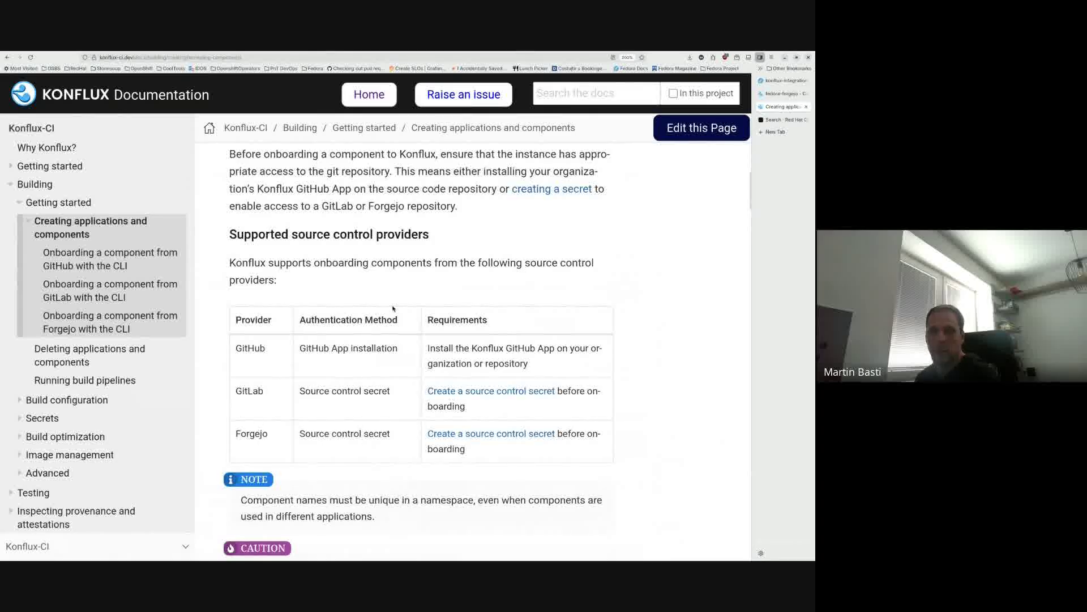
pyautogui.scroll(-10, 393, 308)
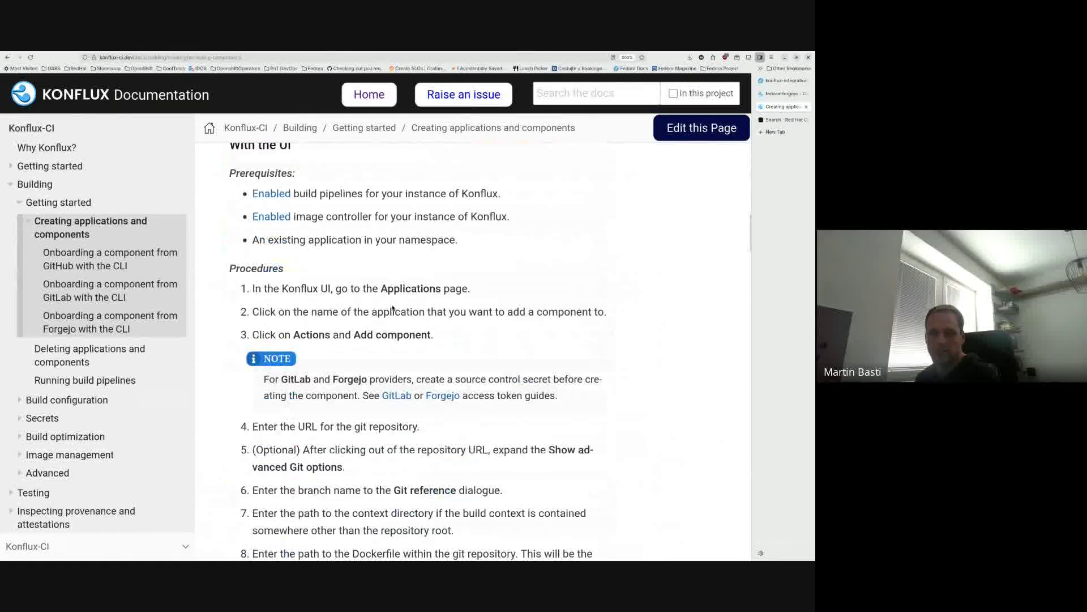
pyautogui.scroll(2, 311, 229)
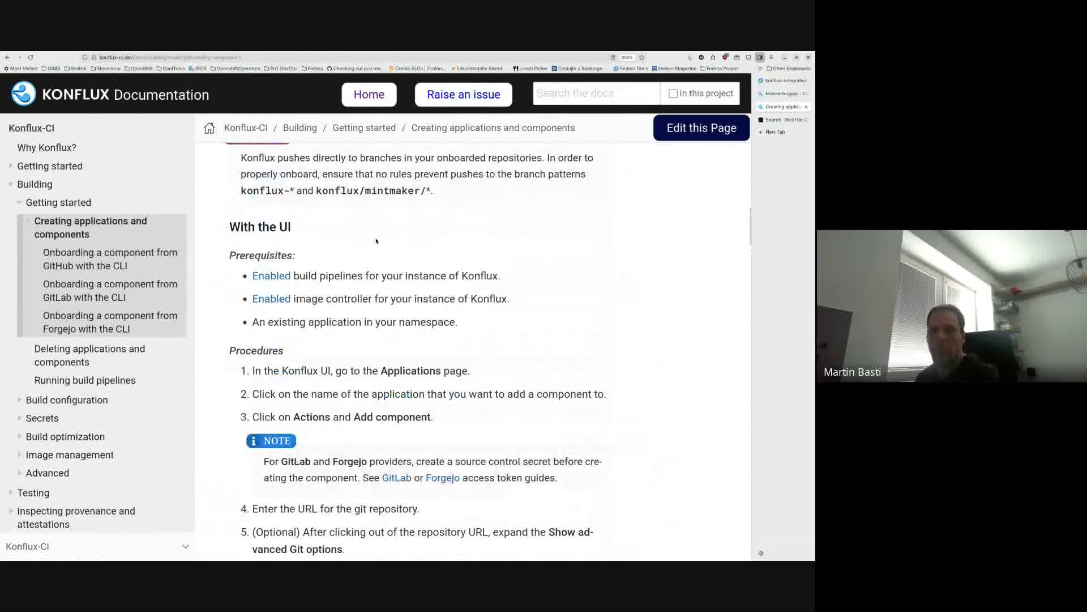
pyautogui.scroll(-2, 376, 240)
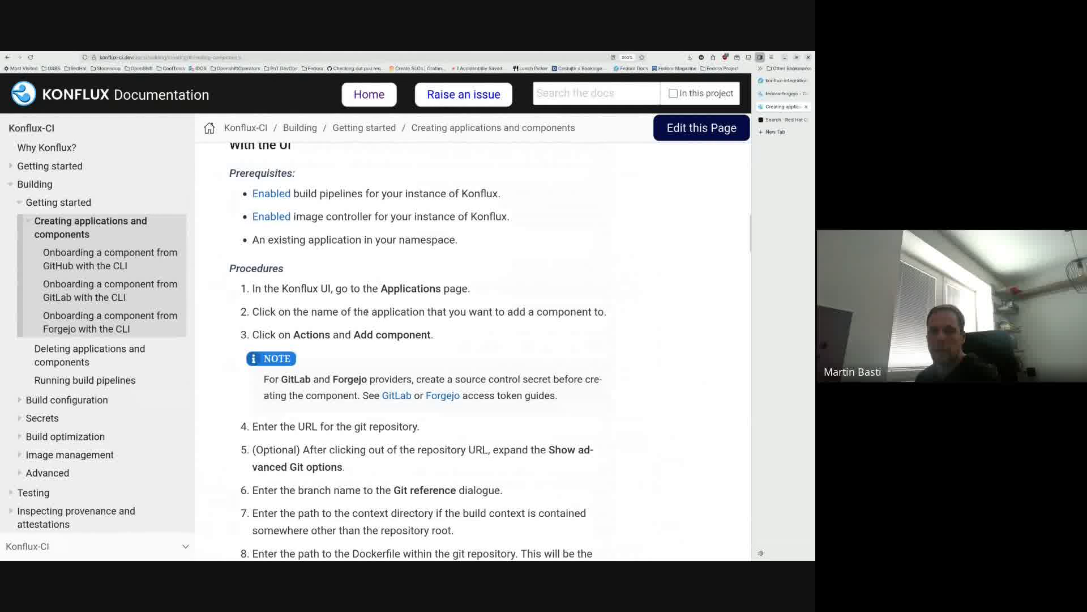
# - Open the linked Forgejo access token guide and review the permissions required for the token
pyautogui.click(447, 398)
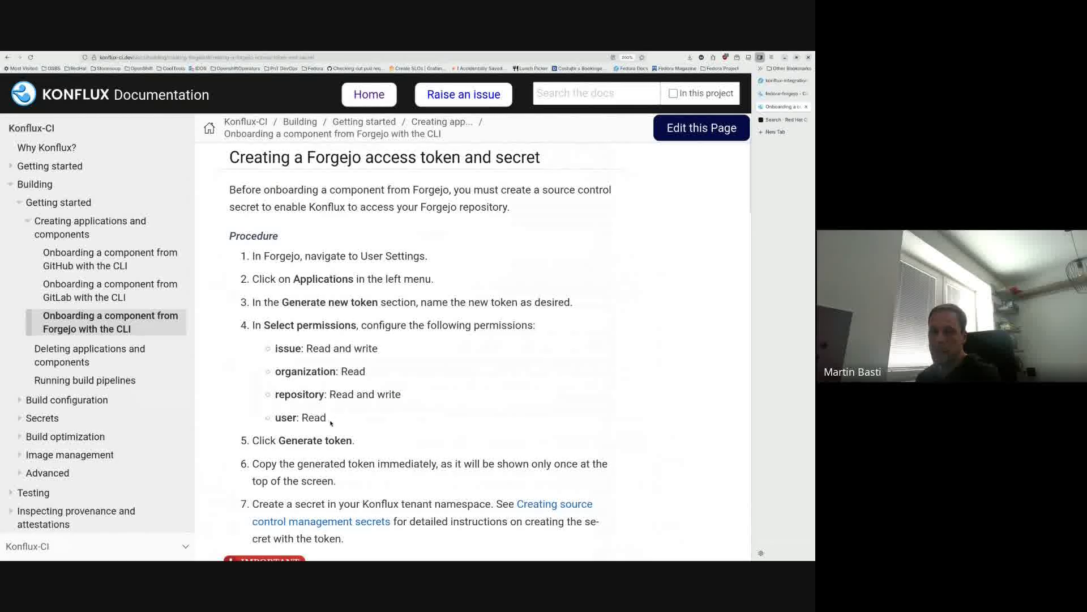
pyautogui.moveTo(328, 420); pyautogui.dragTo(307, 361)
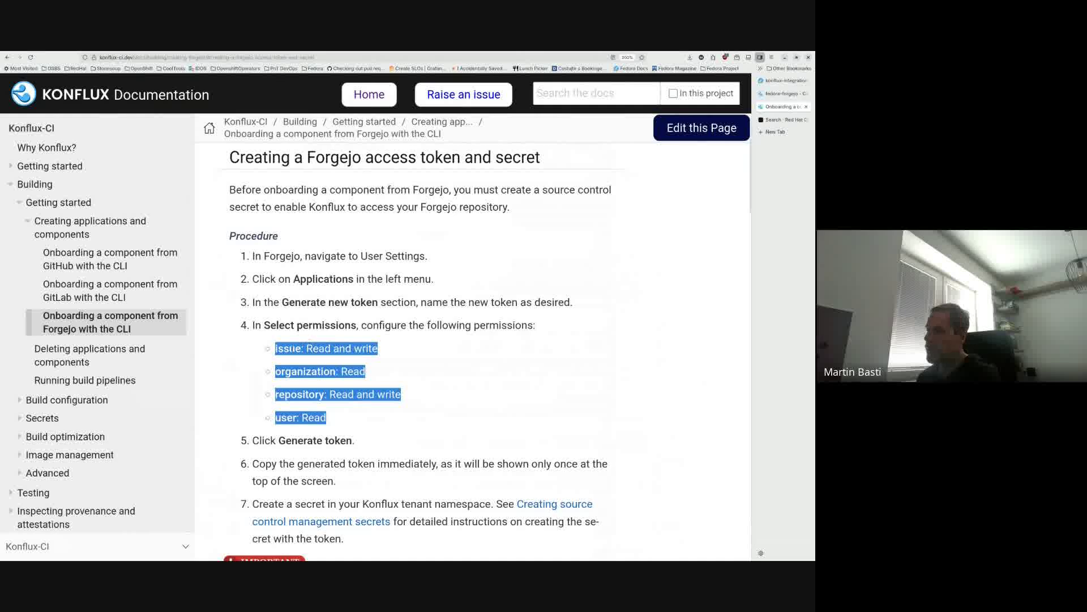
pyautogui.click(308, 377)
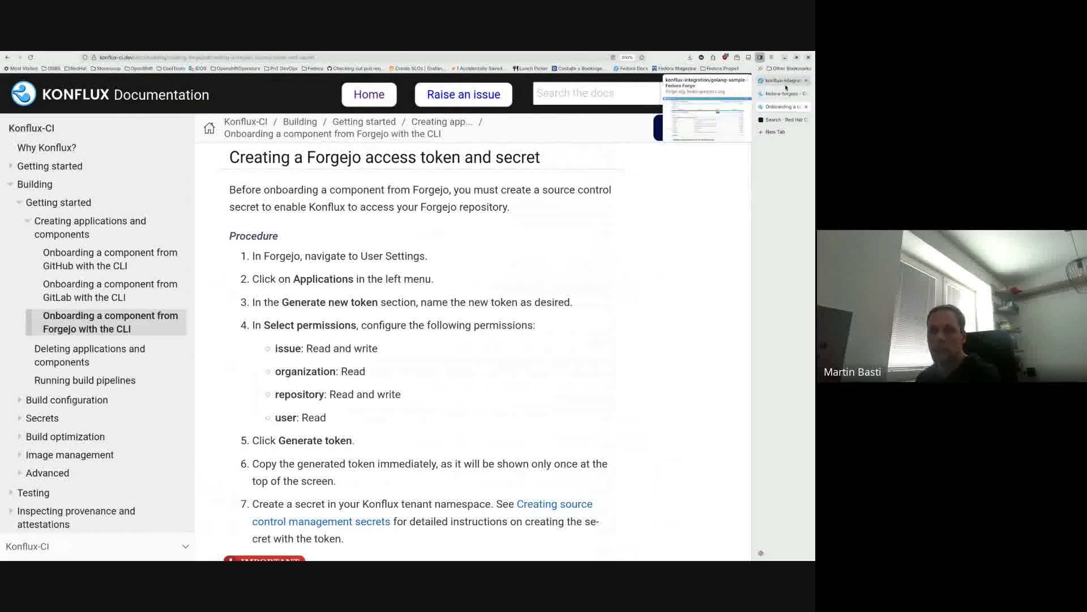
# - Return to the Fedora Forge repository and open the account's user settings in a new tab, at the Applications page with access tokens
pyautogui.click(786, 85)
pyautogui.click(731, 88)
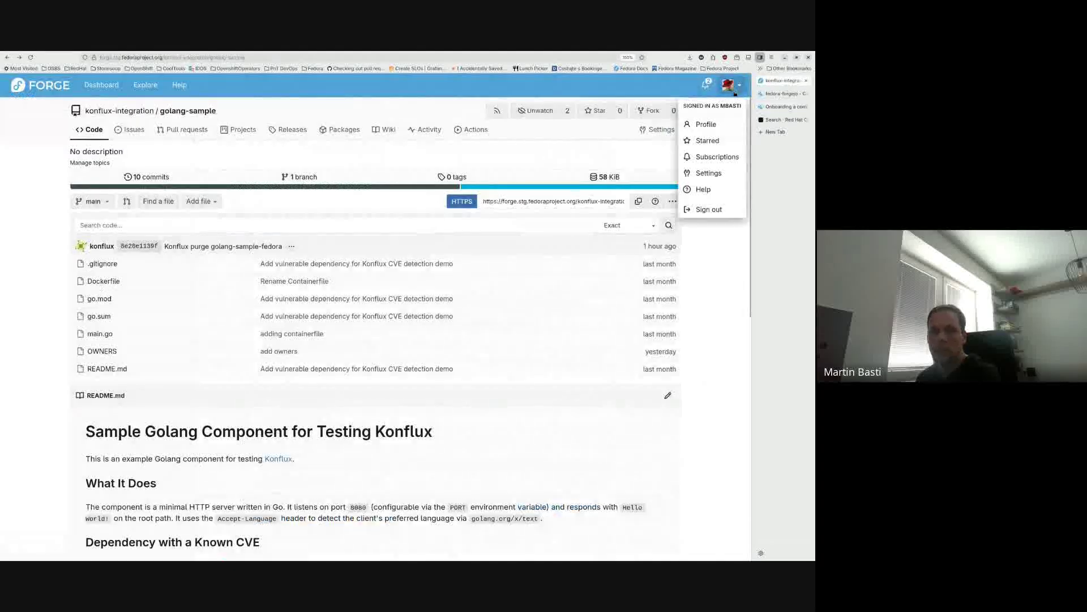
pyautogui.middleClick(722, 177)
pyautogui.click(798, 93)
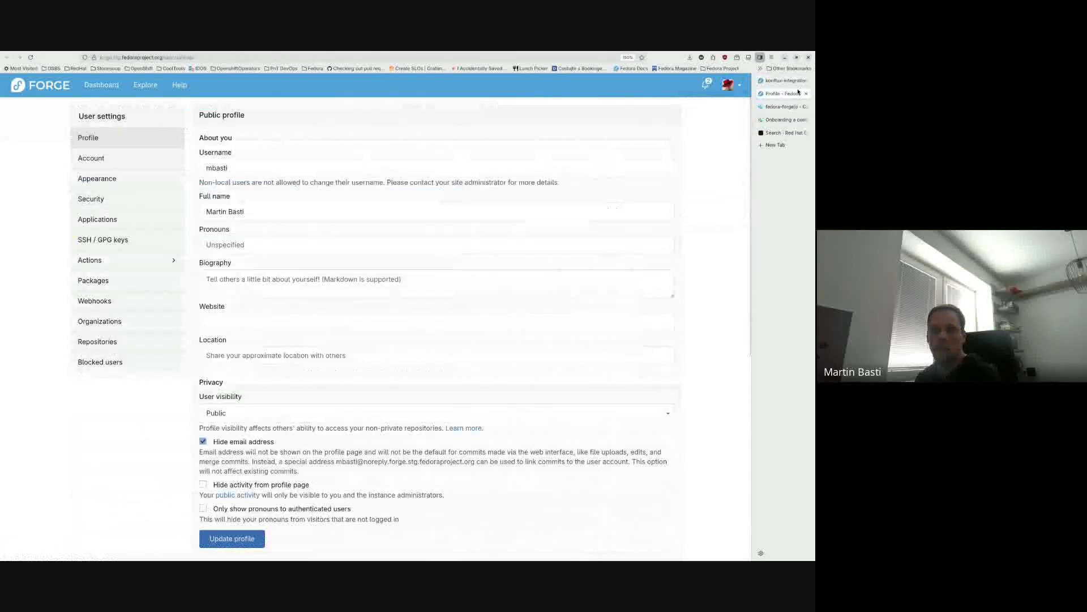
pyautogui.click(134, 224)
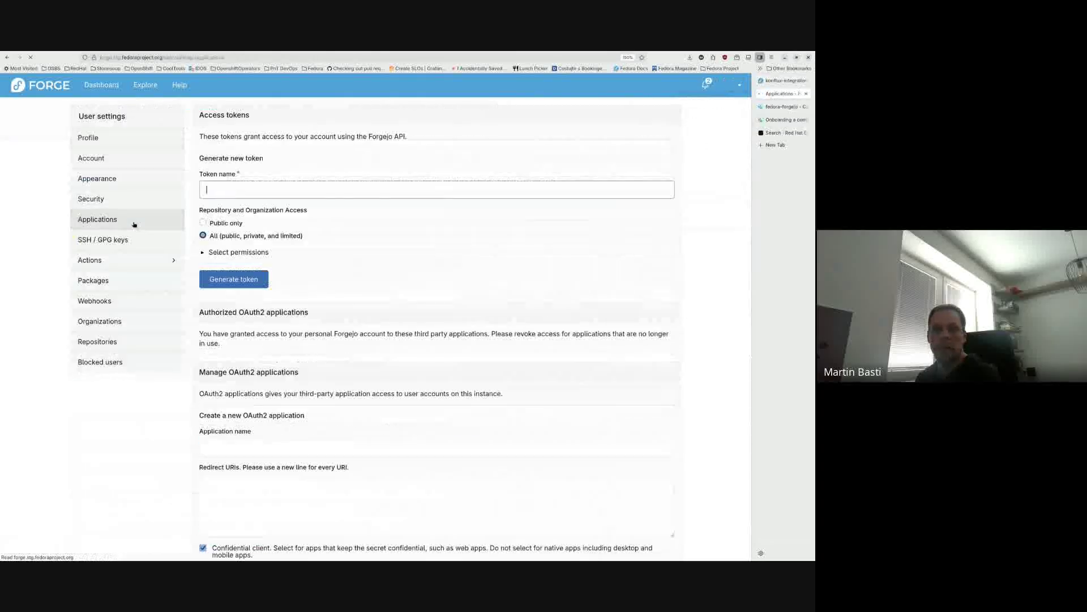
pyautogui.moveTo(254, 115); pyautogui.dragTo(192, 116)
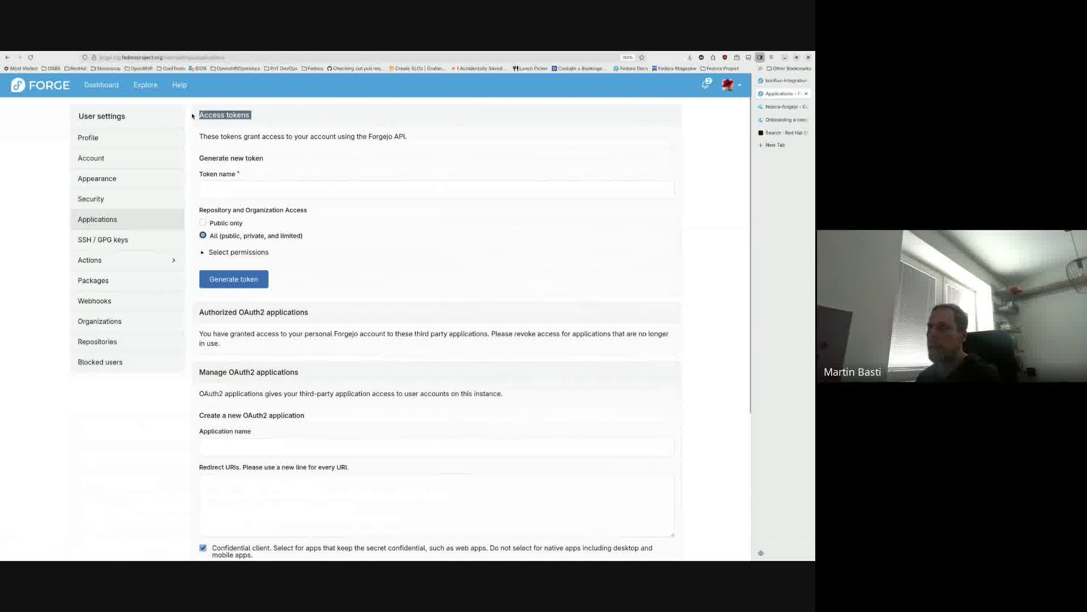
# - Name the new access token Konflux
pyautogui.click(271, 189)
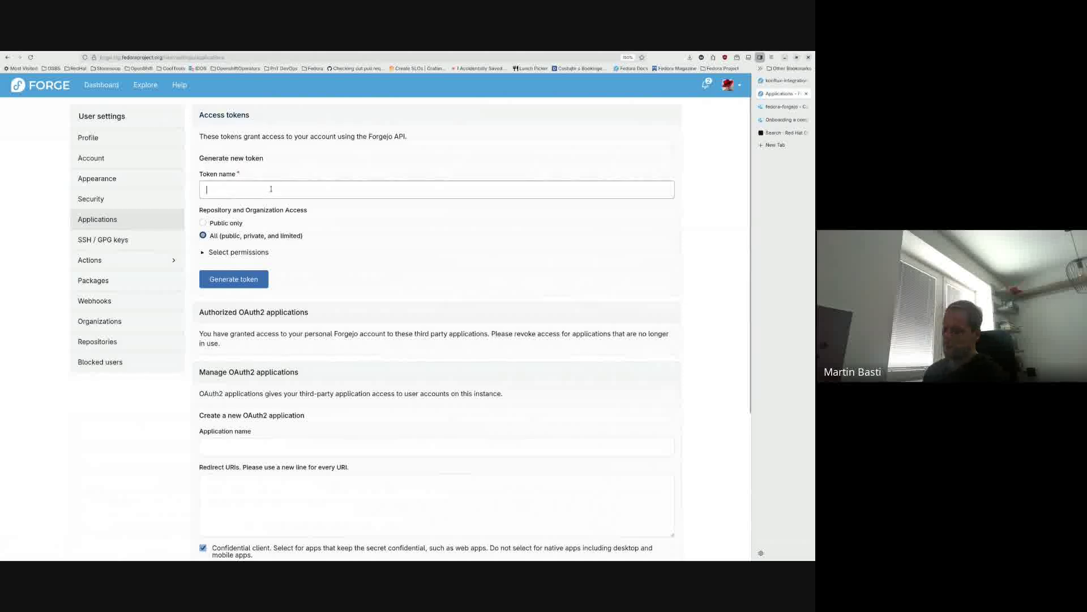
pyautogui.write('Konflux')
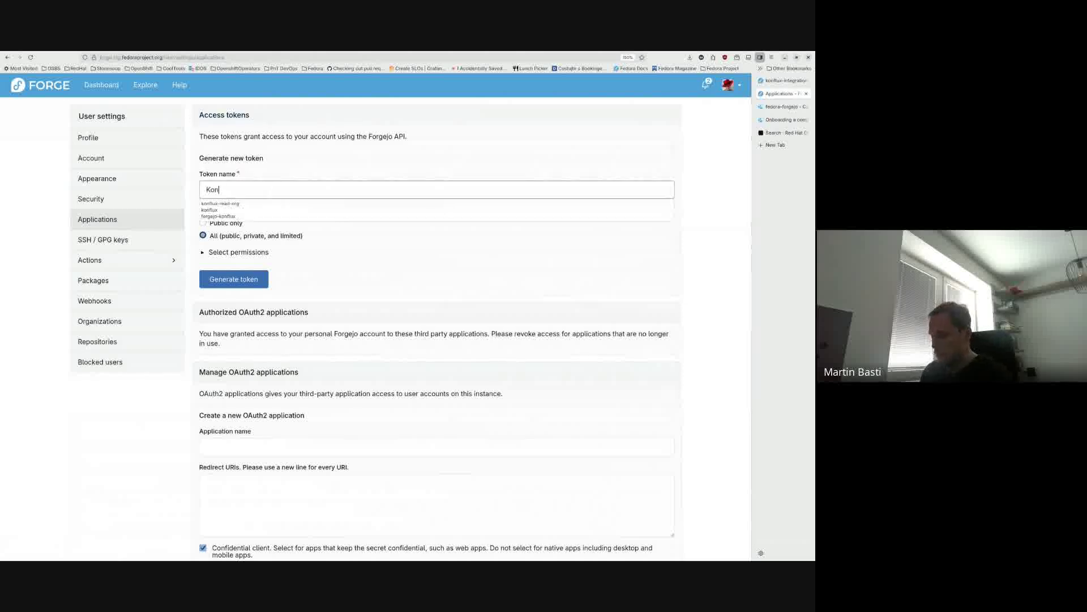
pyautogui.click(392, 169)
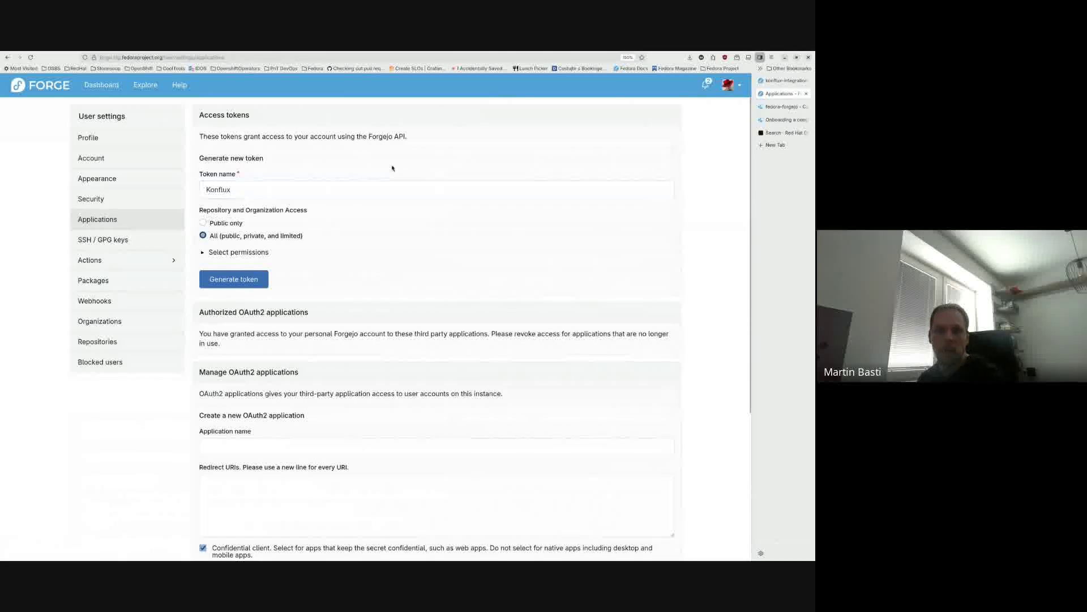
# - Expand the token permissions, setting issue to Read and write and organization to Read
pyautogui.click(249, 254)
pyautogui.scroll(-2, 320, 254)
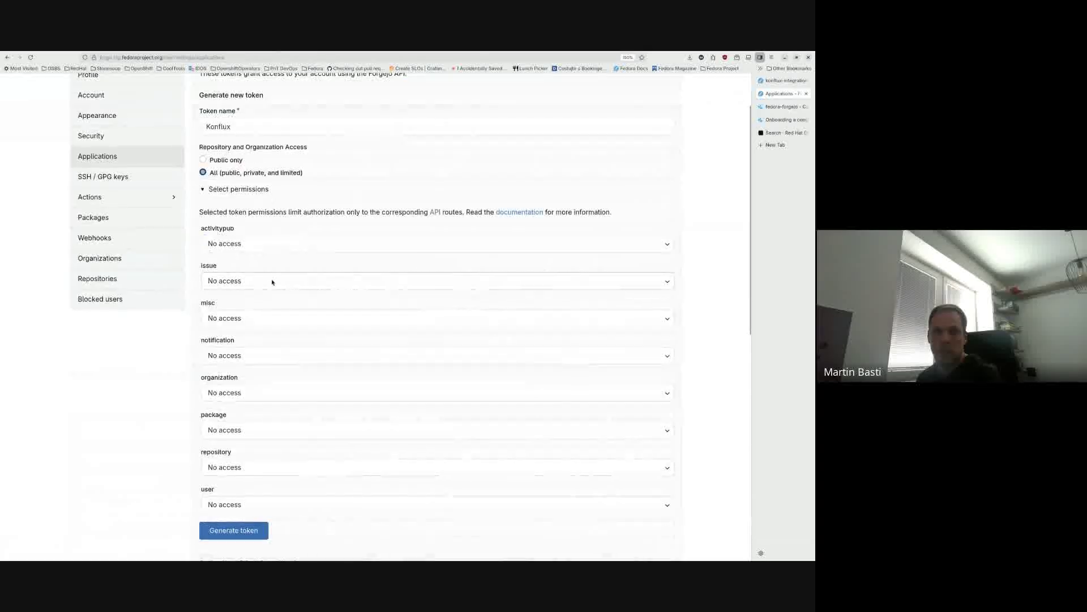
pyautogui.click(268, 281)
pyautogui.click(249, 320)
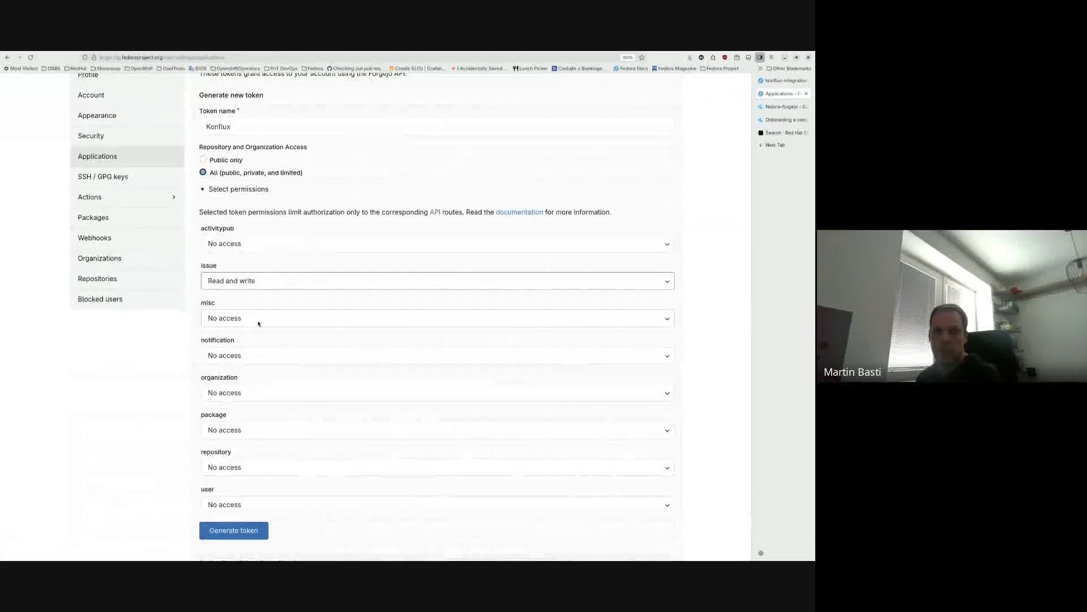
pyautogui.scroll(-2, 258, 320)
pyautogui.click(257, 332)
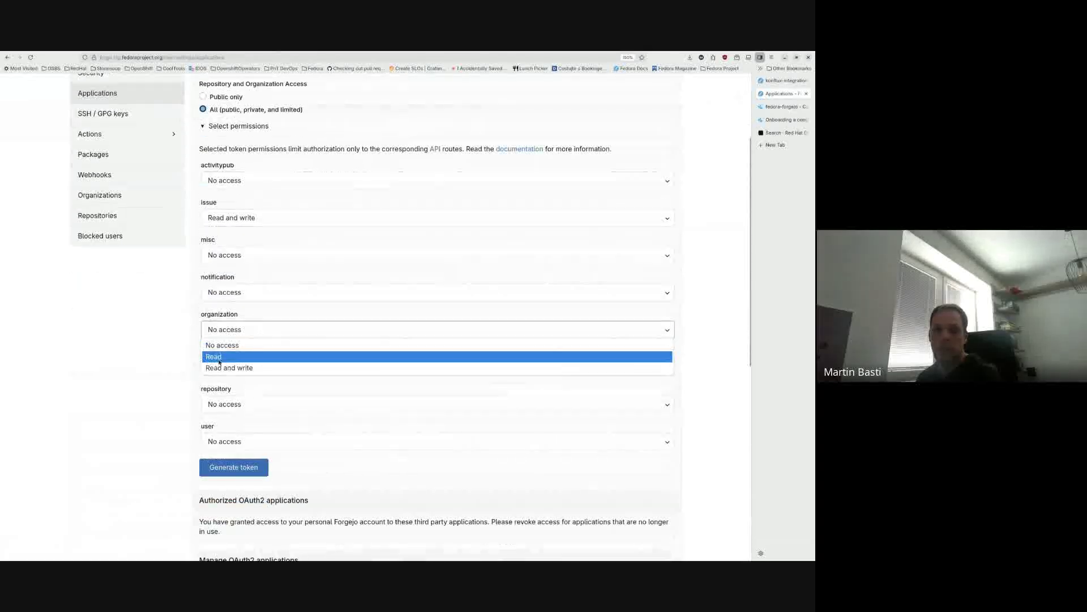
pyautogui.click(257, 356)
# - Set the repository permission to Read and write and the user permission to Read, and generate the token
pyautogui.scroll(-4, 277, 352)
pyautogui.click(227, 279)
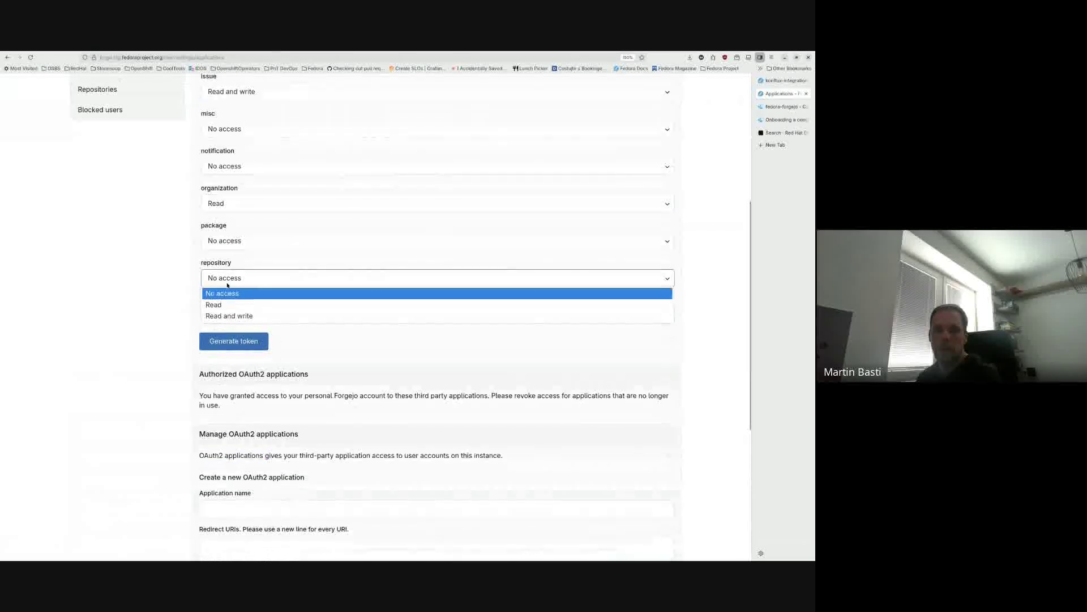
pyautogui.click(240, 316)
pyautogui.click(240, 319)
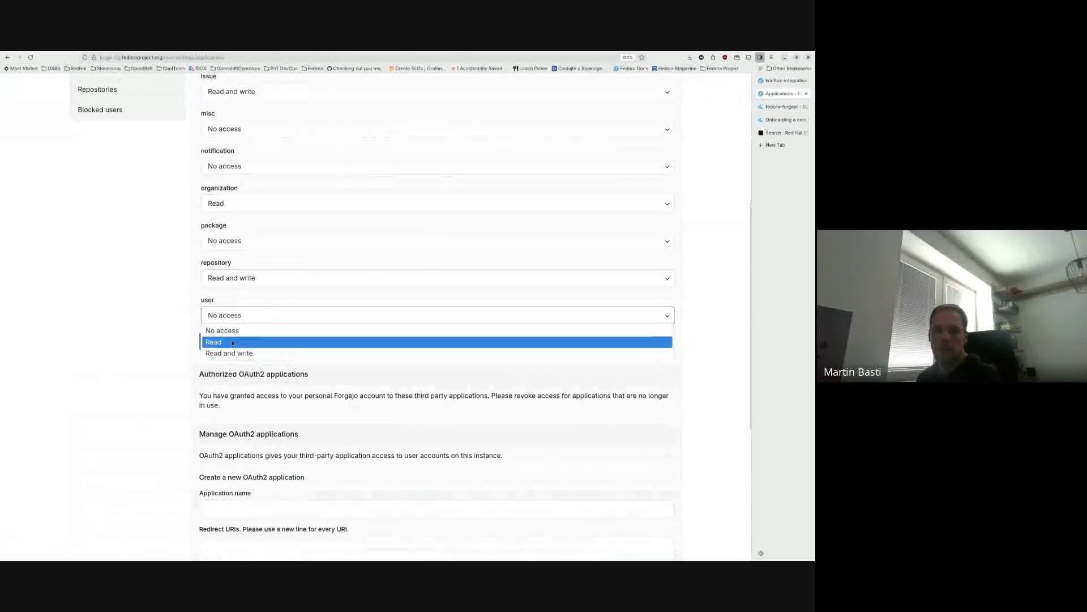
pyautogui.click(246, 342)
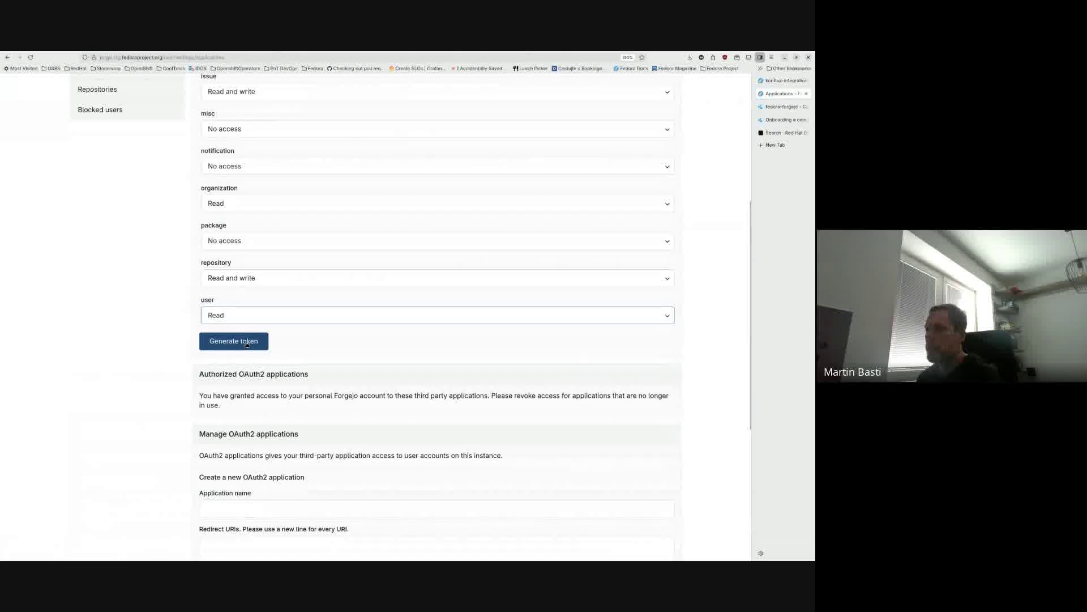
pyautogui.click(247, 341)
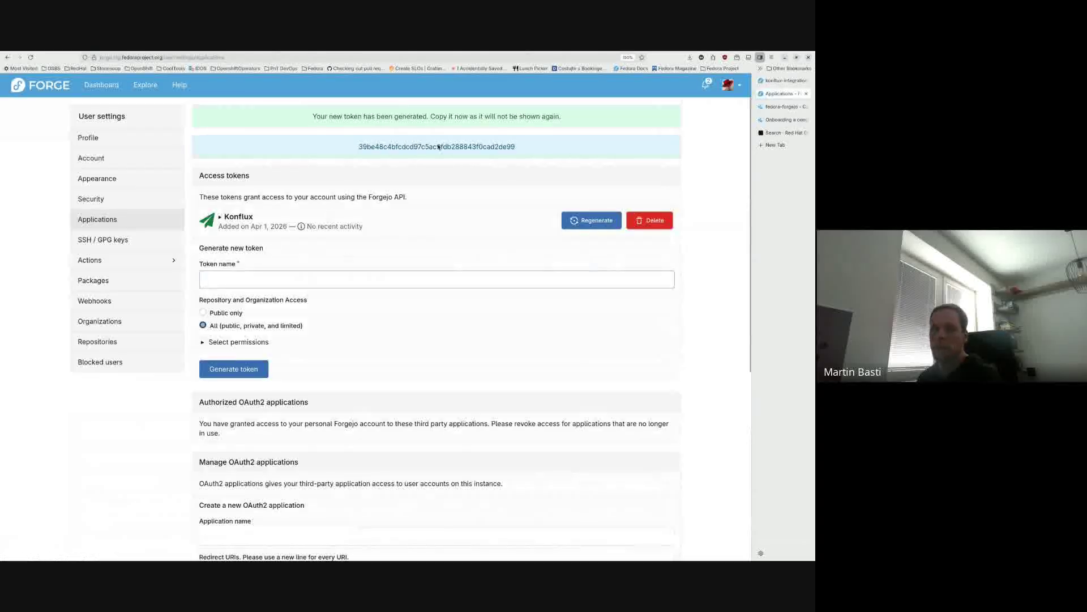
# - Copy the newly generated access token
pyautogui.doubleClick(438, 147)
pyautogui.rightClick(446, 147)
pyautogui.click(452, 153)
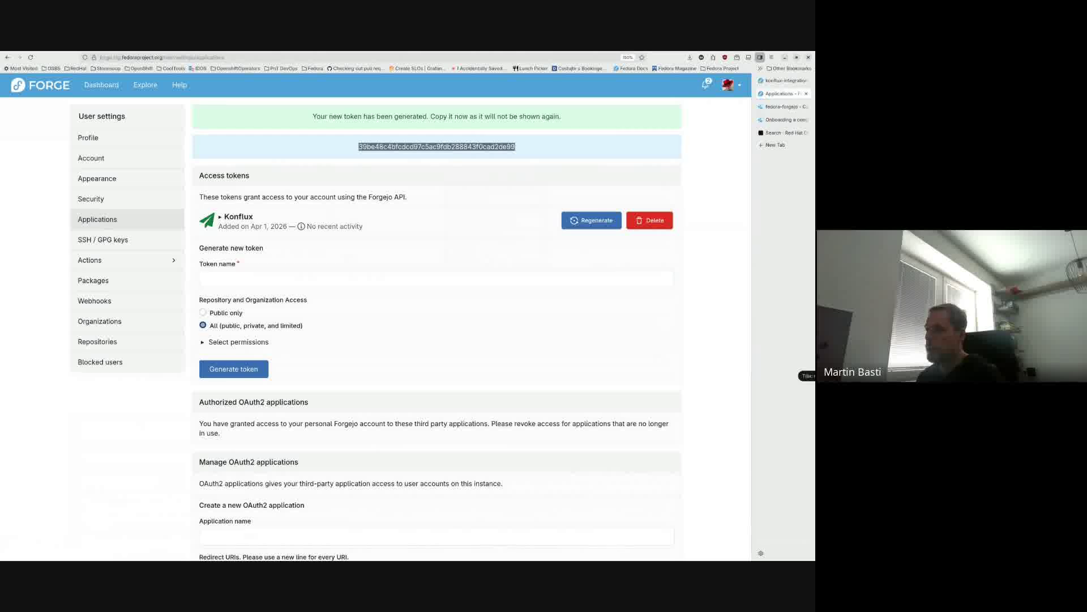
# - Switch to the Tilix terminal and open fedora-secret.yaml in vim
pyautogui.click(814, 376)
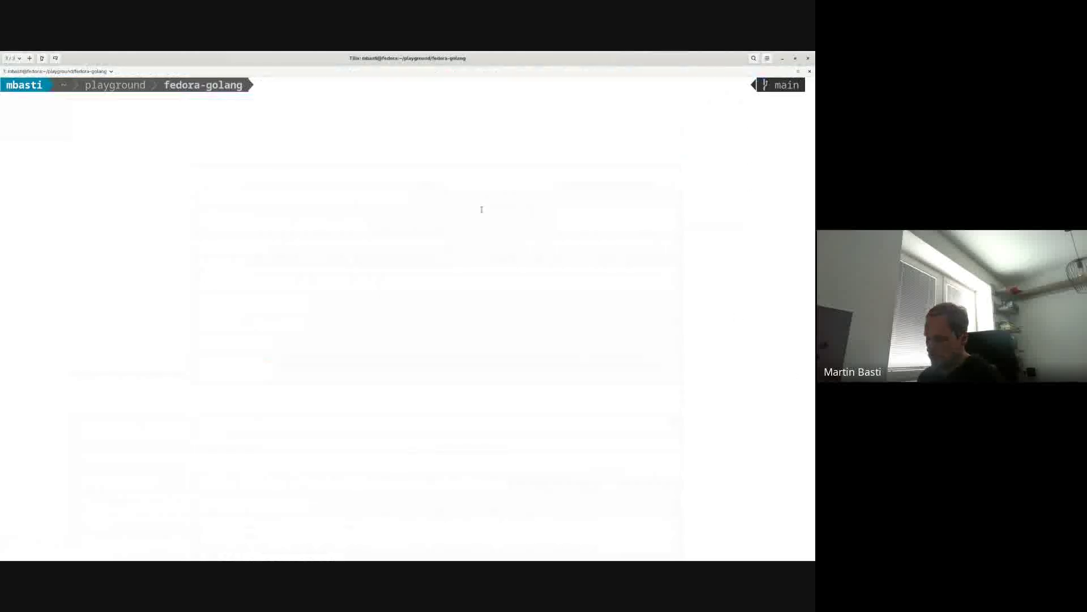
pyautogui.write('vim')
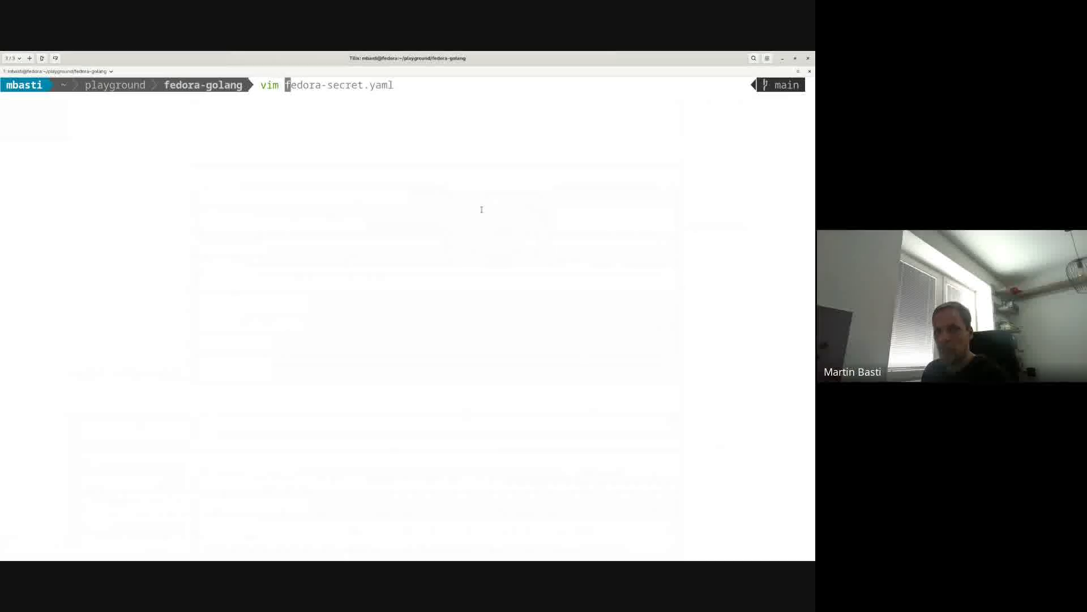
pyautogui.press('Right')
pyautogui.press('Return')
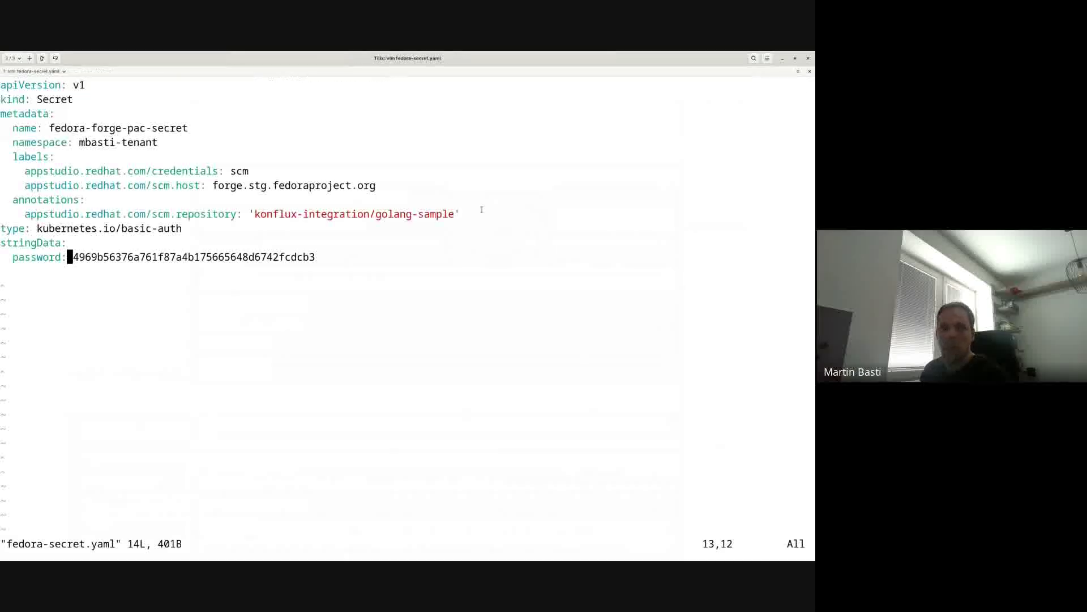
# - Replace the password value under stringData with the copied access token
pyautogui.press('Up')
pyautogui.press('Down')
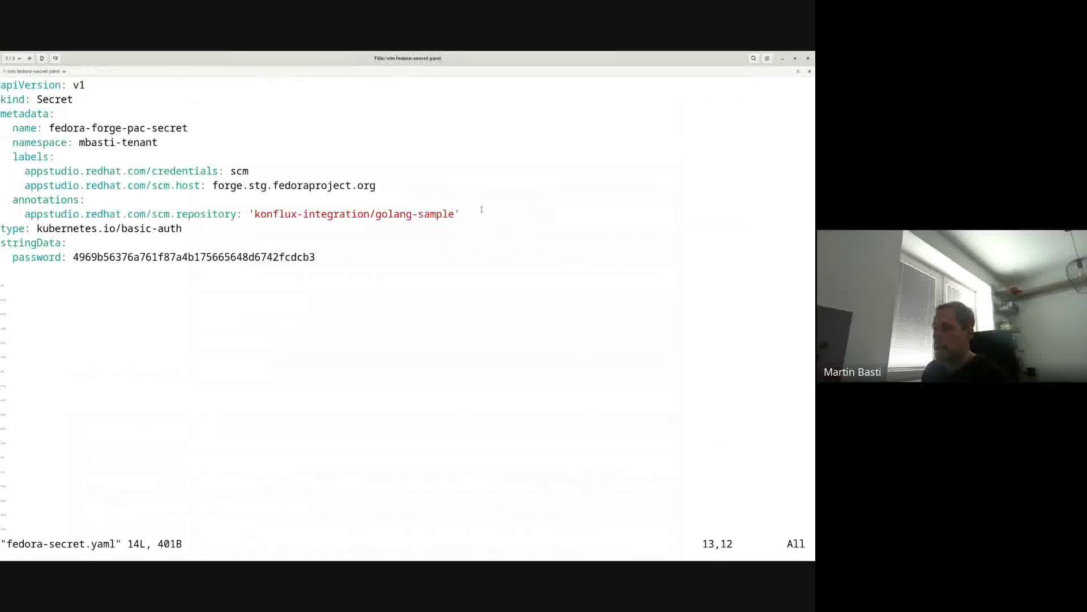
pyautogui.press('$')
pyautogui.press('a')
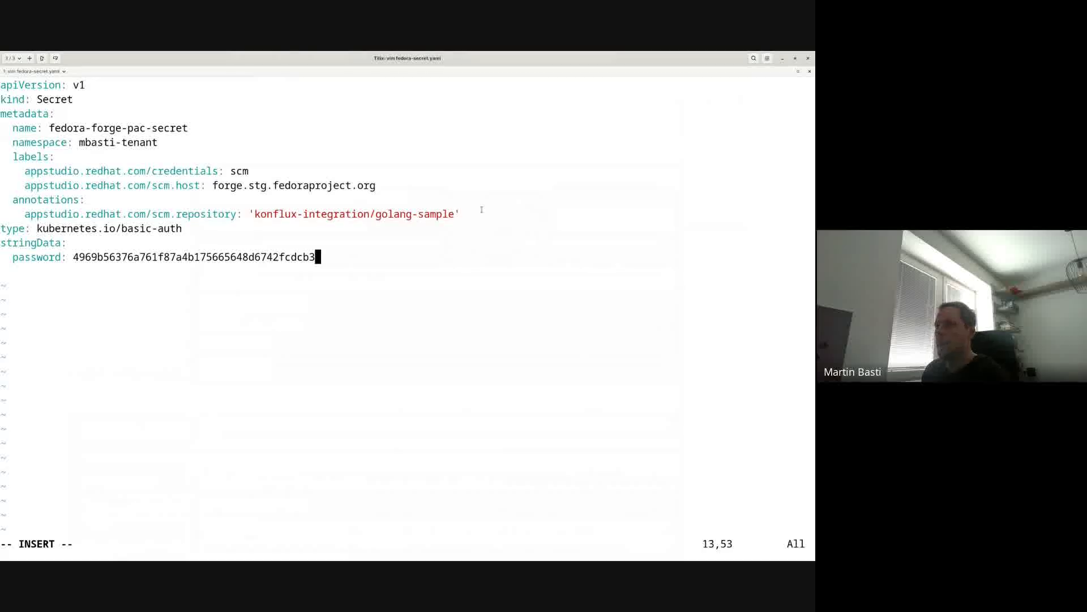
pyautogui.press('BackSpace')
pyautogui.press('BackSpace')
pyautogui.press('BackSpace')
pyautogui.press('BackSpace')
pyautogui.press('BackSpace')
pyautogui.press('BackSpace')
pyautogui.press('BackSpace')
pyautogui.press('BackSpace')
pyautogui.press('BackSpace')
pyautogui.press('BackSpace')
pyautogui.press('BackSpace')
pyautogui.press('BackSpace')
pyautogui.press('BackSpace')
pyautogui.press('BackSpace')
pyautogui.press('BackSpace')
pyautogui.press('BackSpace')
pyautogui.press('BackSpace')
pyautogui.press('BackSpace')
pyautogui.press('BackSpace')
pyautogui.press('BackSpace')
pyautogui.press('BackSpace')
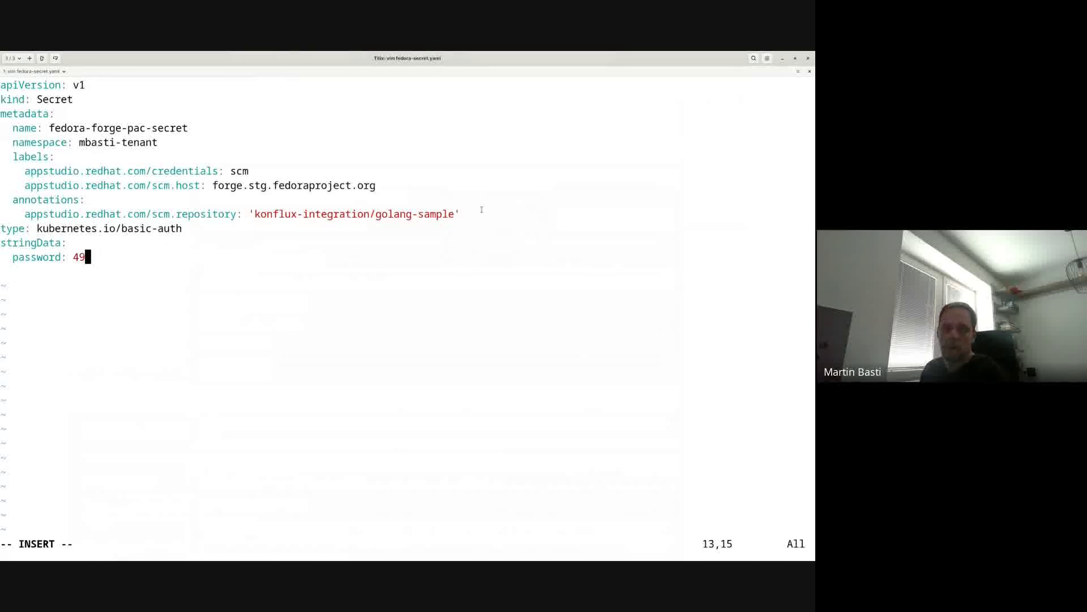
pyautogui.hotkey('ctrl', 'shift', 'v')
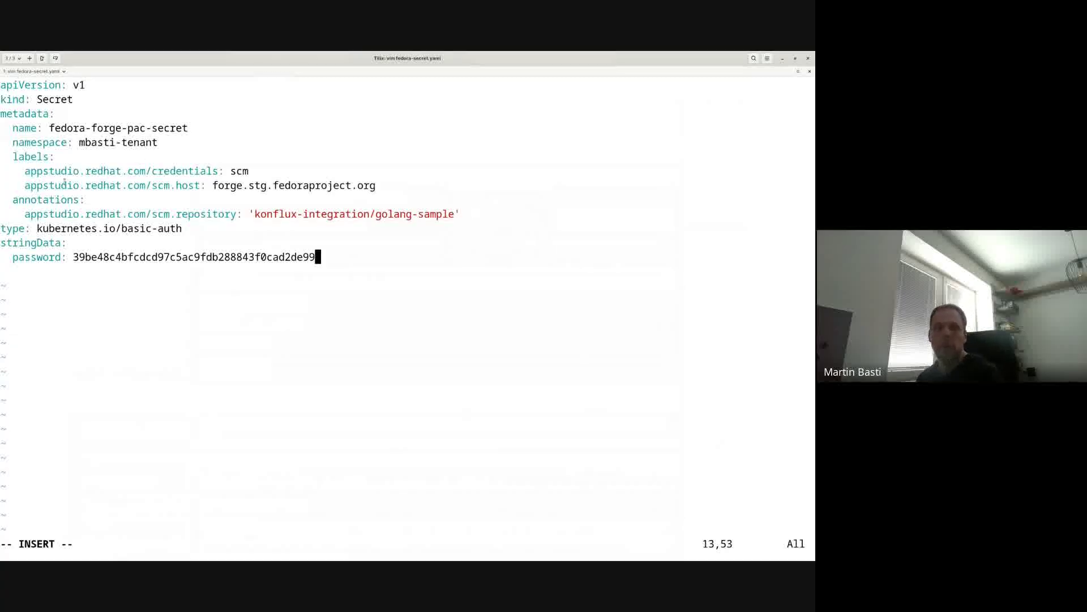
# - Examine the credentials and scm.host labels in the secret's metadata
pyautogui.moveTo(219, 171); pyautogui.dragTo(95, 190)
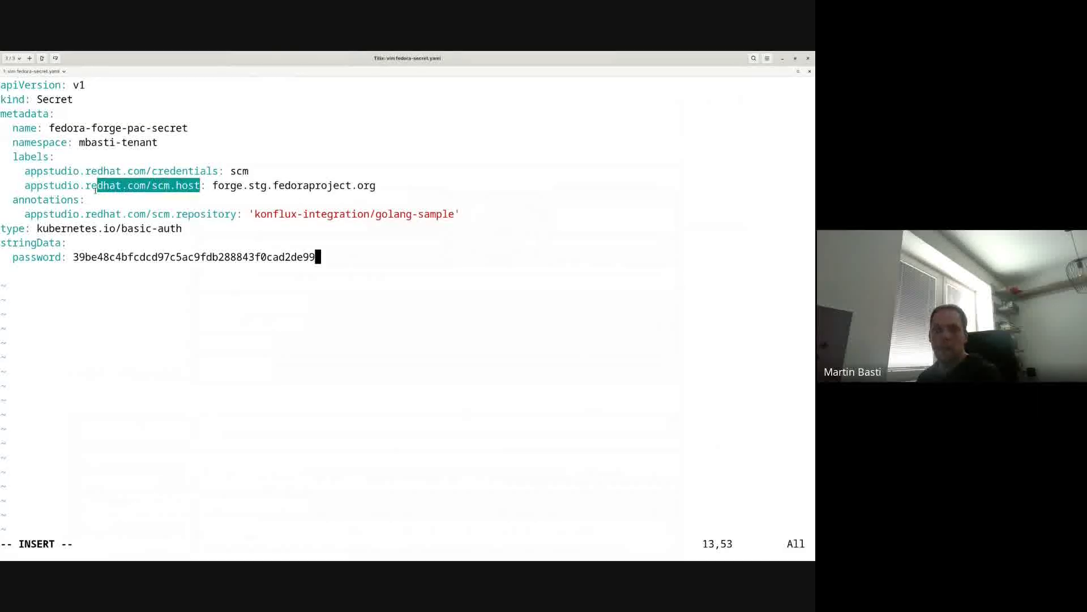
pyautogui.click(203, 191)
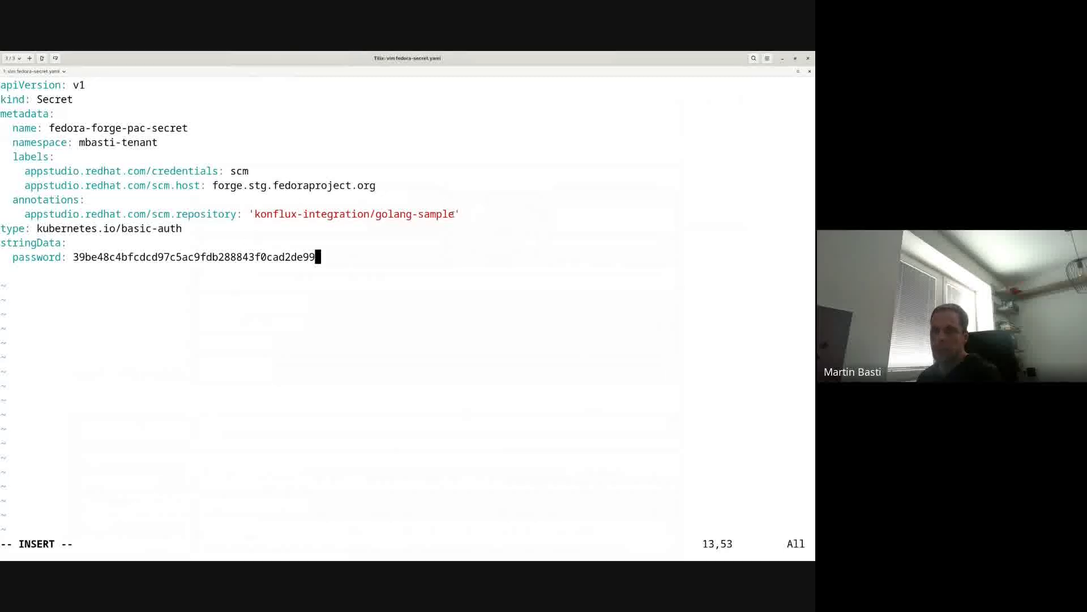
# - Save the changes to fedora-secret.yaml and quit vim
pyautogui.moveTo(454, 214); pyautogui.dragTo(254, 214)
pyautogui.doubleClick(245, 256)
pyautogui.click(328, 309)
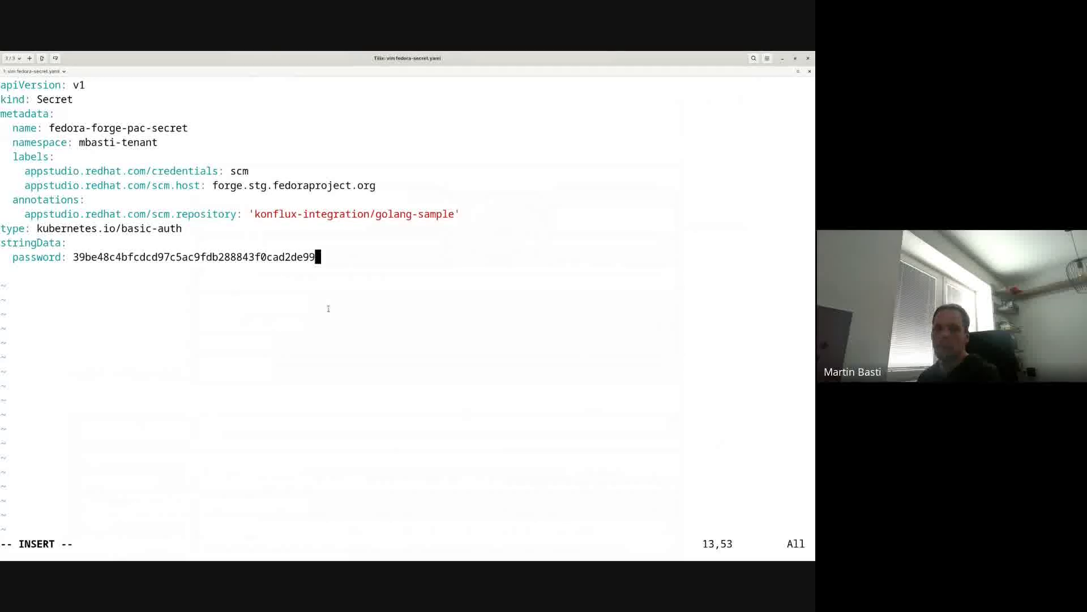
pyautogui.press('Escape')
pyautogui.write(':')
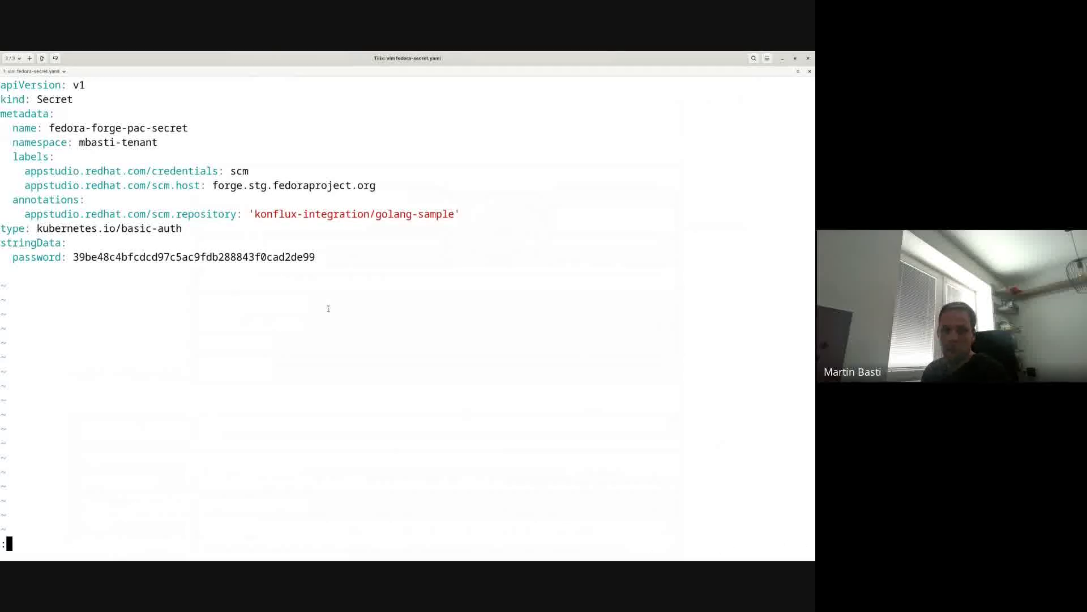
pyautogui.write('wq')
pyautogui.press('Return')
# - Create the secret in the cluster by running oc create -f fedora-secret.yaml
pyautogui.write('oc crea')
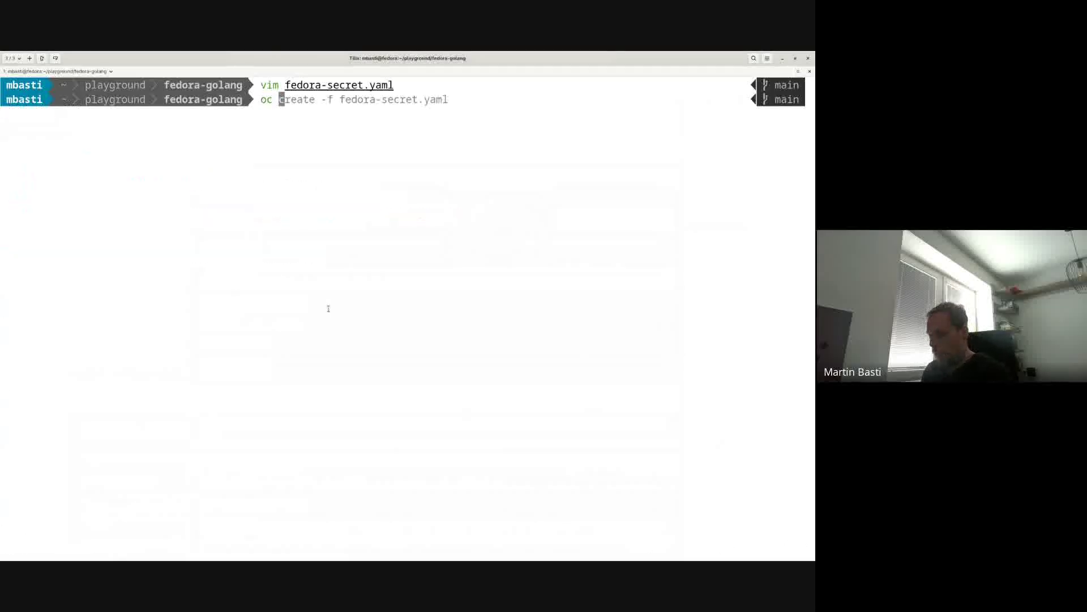
pyautogui.press('Right')
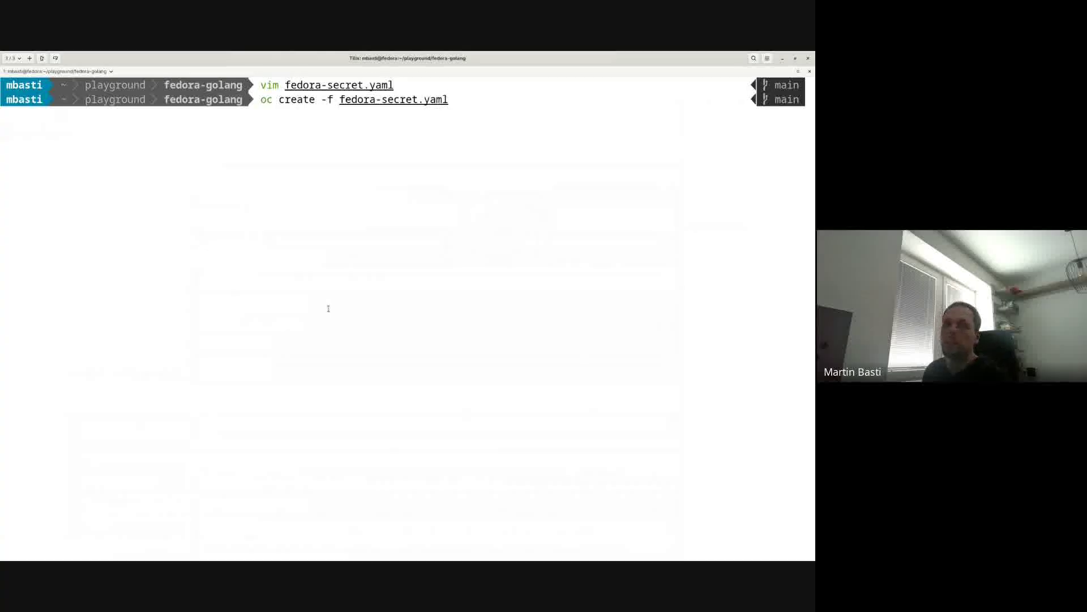
pyautogui.press('Return')
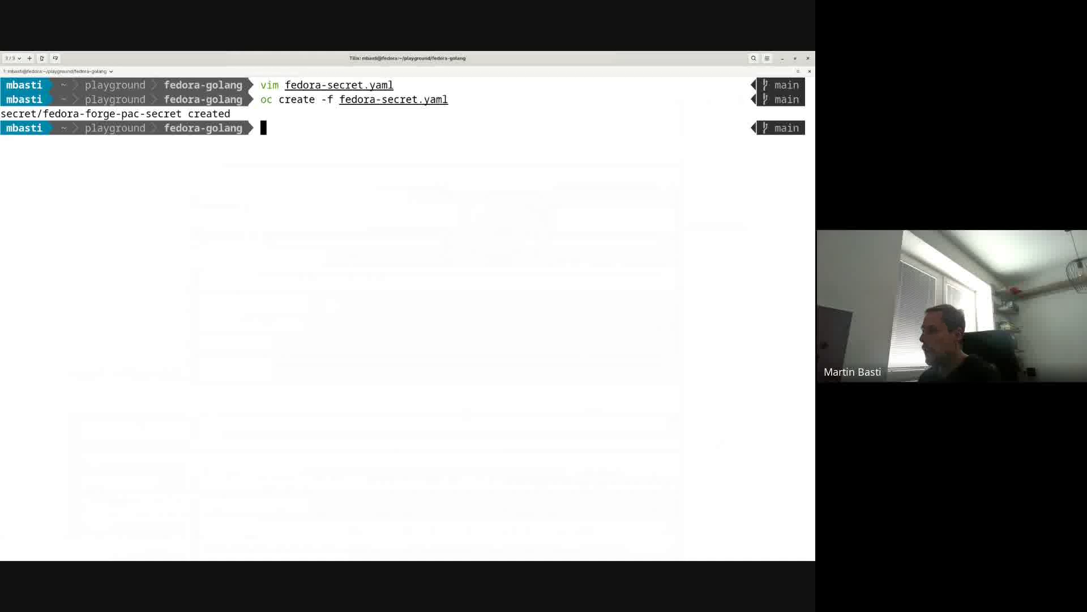
# - Switch to the browser and read the Konflux documentation on creating source control management secrets, including the basic SCM host secret section
pyautogui.hotkey('alt', 'Tab')
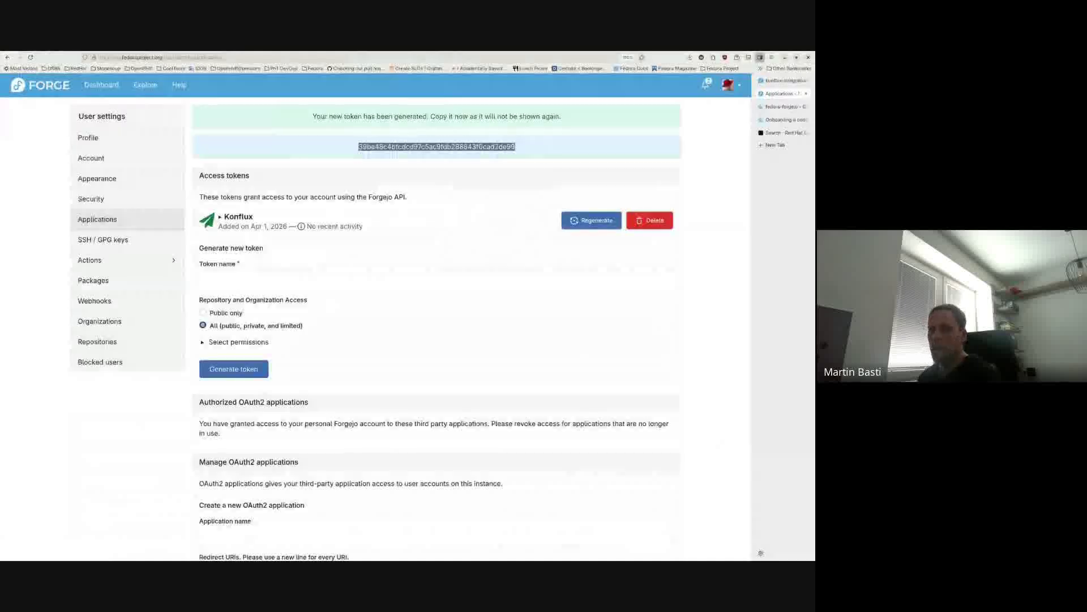
pyautogui.click(784, 107)
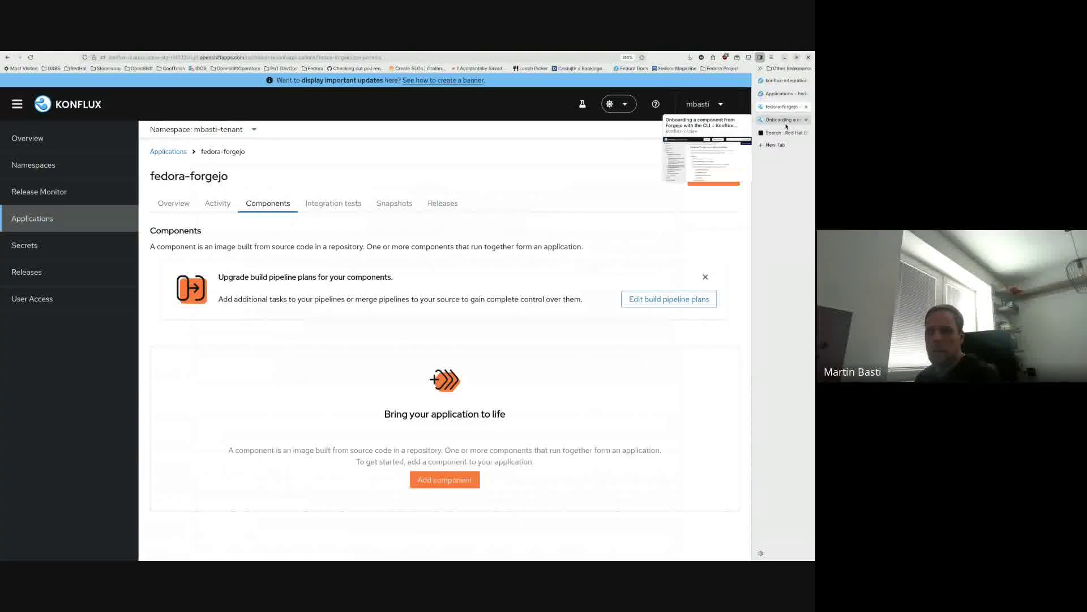
pyautogui.click(786, 122)
pyautogui.scroll(-3, 489, 247)
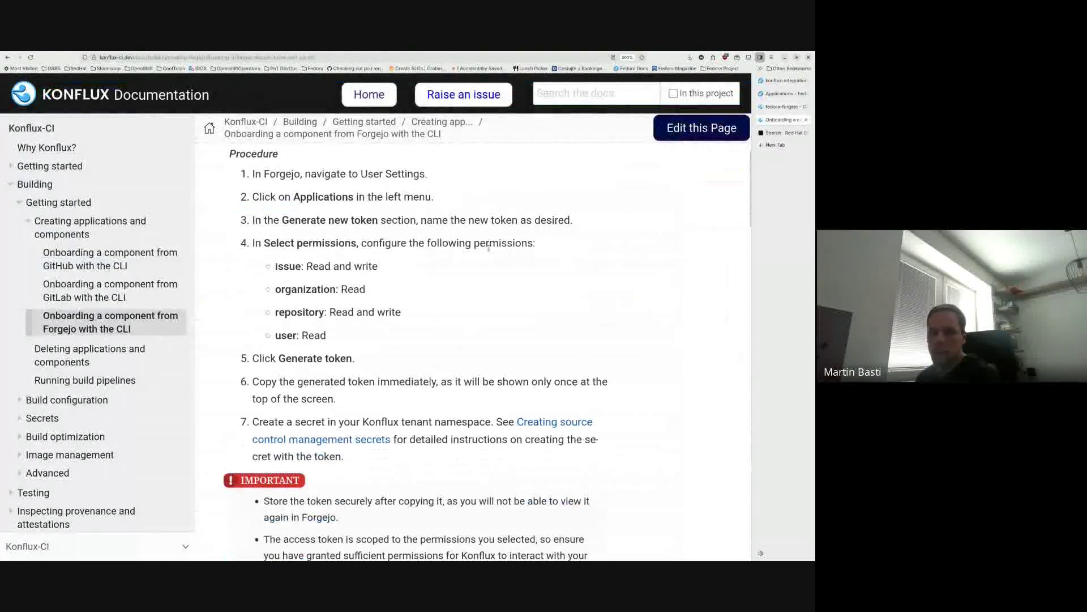
pyautogui.click(556, 426)
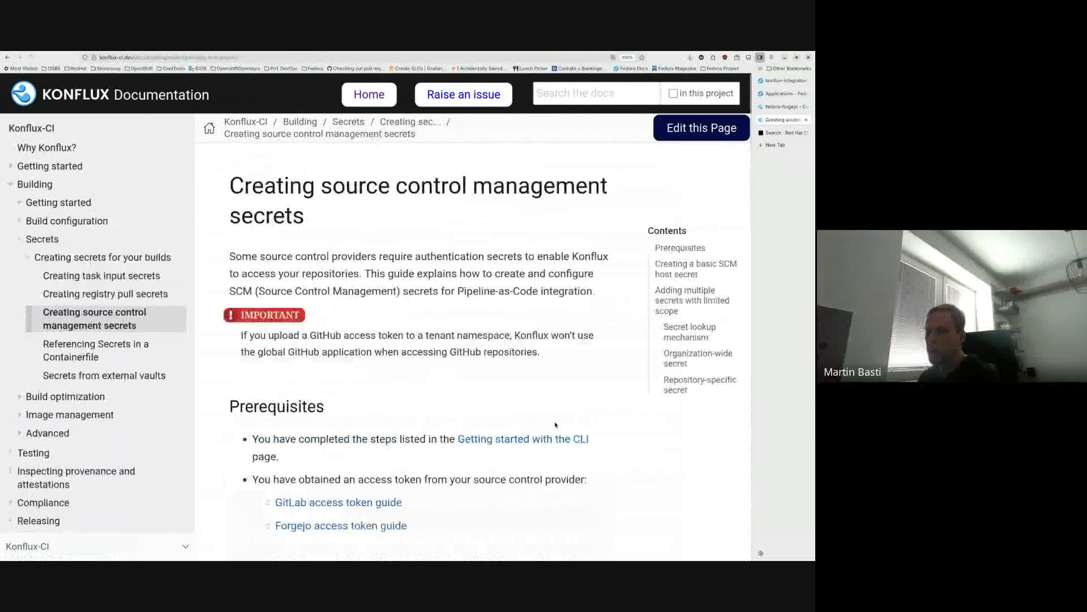
pyautogui.scroll(-3, 471, 298)
pyautogui.scroll(-1, 470, 298)
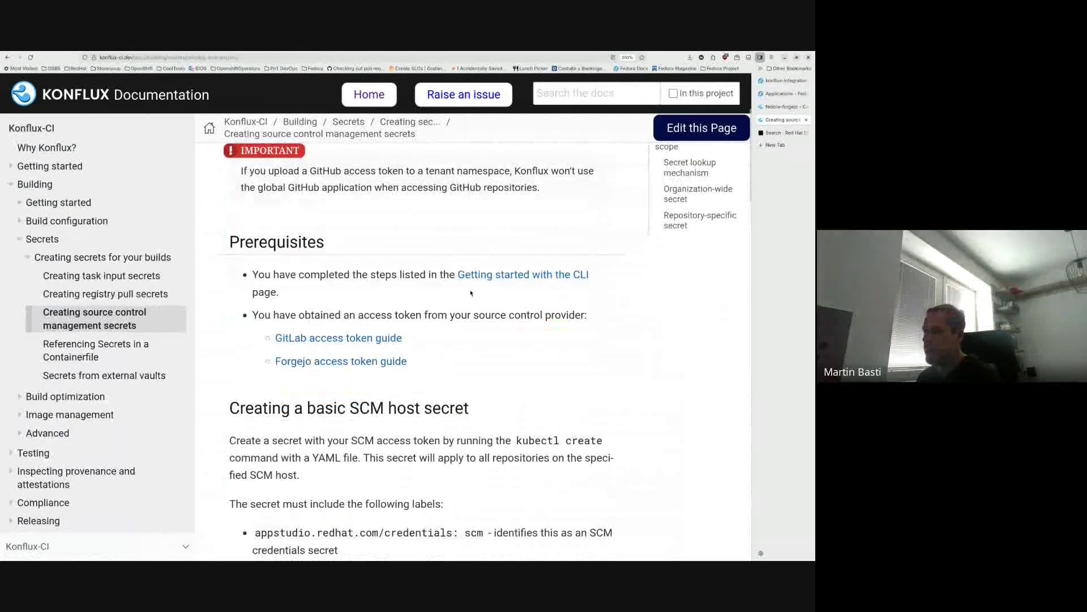
pyautogui.scroll(-3, 470, 292)
pyautogui.scroll(-2, 471, 293)
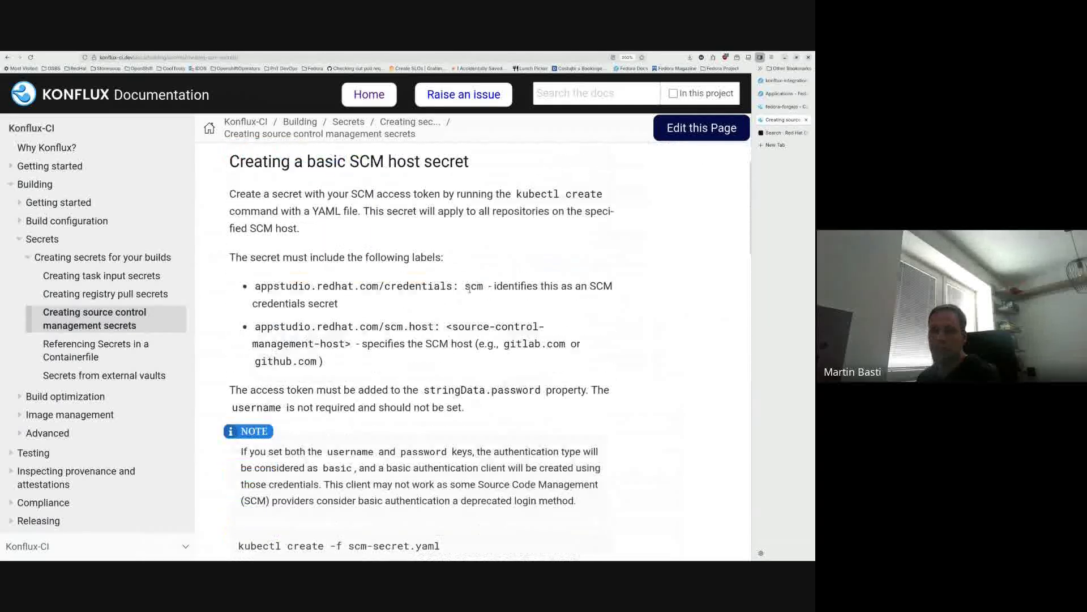
pyautogui.scroll(5, 470, 292)
# - Open the Creating applications and components documentation and read the procedure for creating components with the UI
pyautogui.click(90, 202)
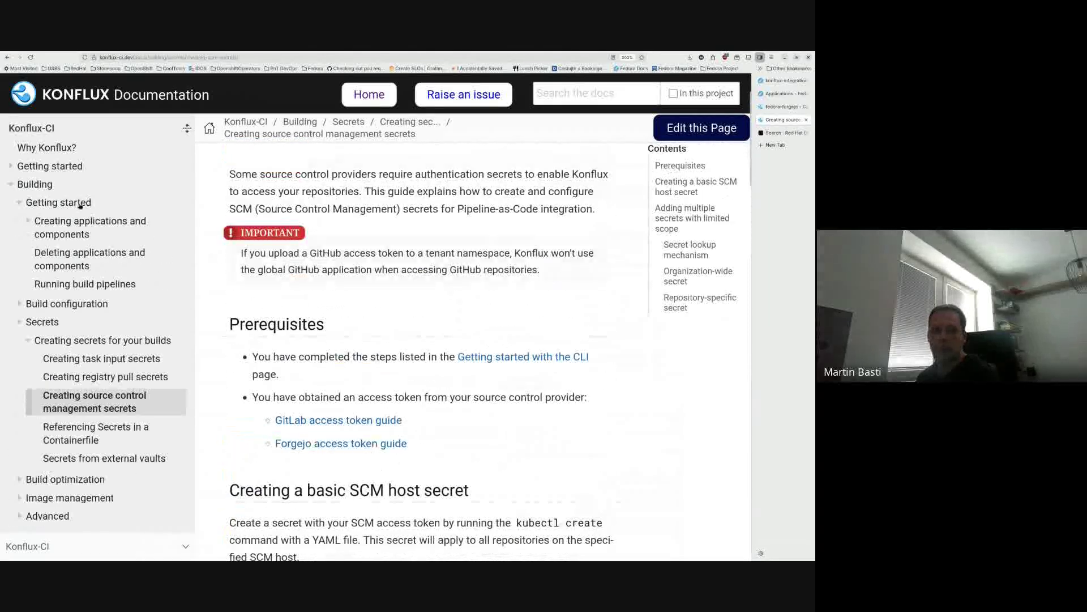
pyautogui.click(85, 228)
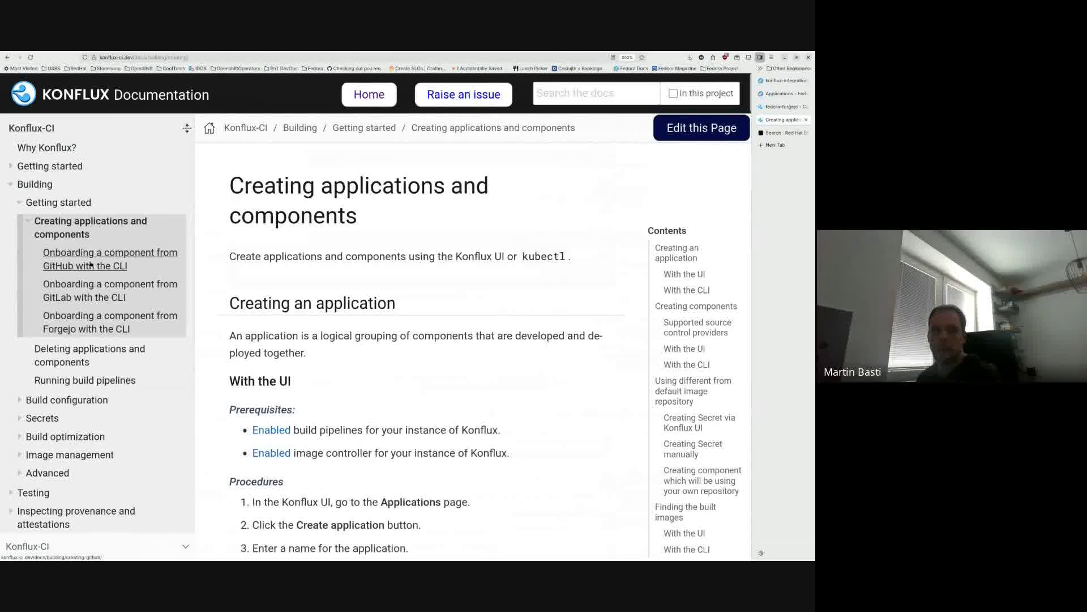
pyautogui.scroll(-4, 405, 314)
pyautogui.scroll(-10, 405, 315)
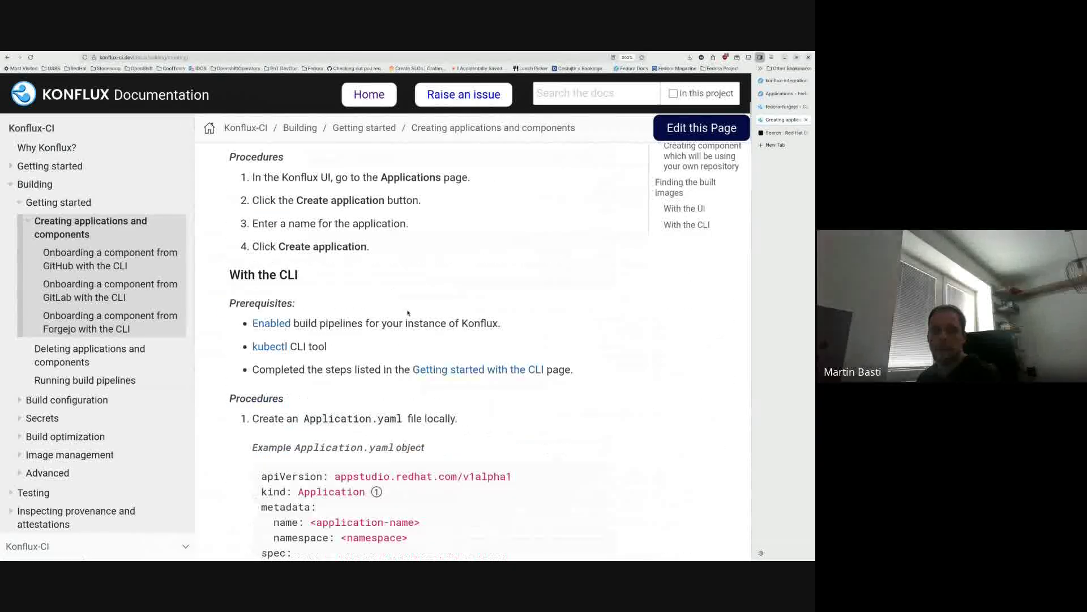
pyautogui.scroll(-10, 408, 313)
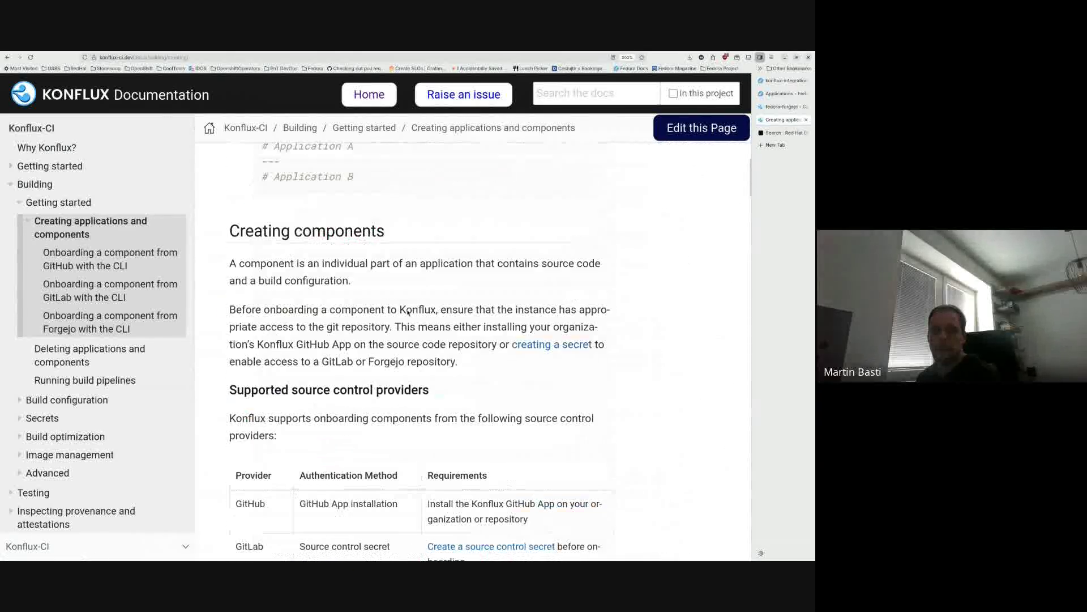
pyautogui.scroll(-3, 408, 312)
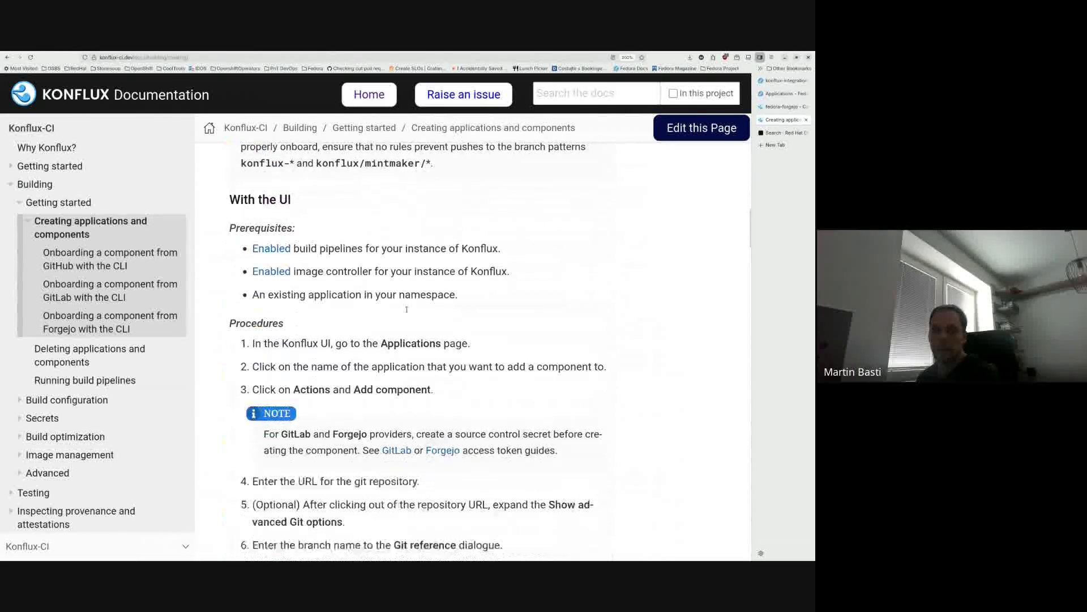
pyautogui.scroll(2, 408, 313)
pyautogui.scroll(-1, 408, 313)
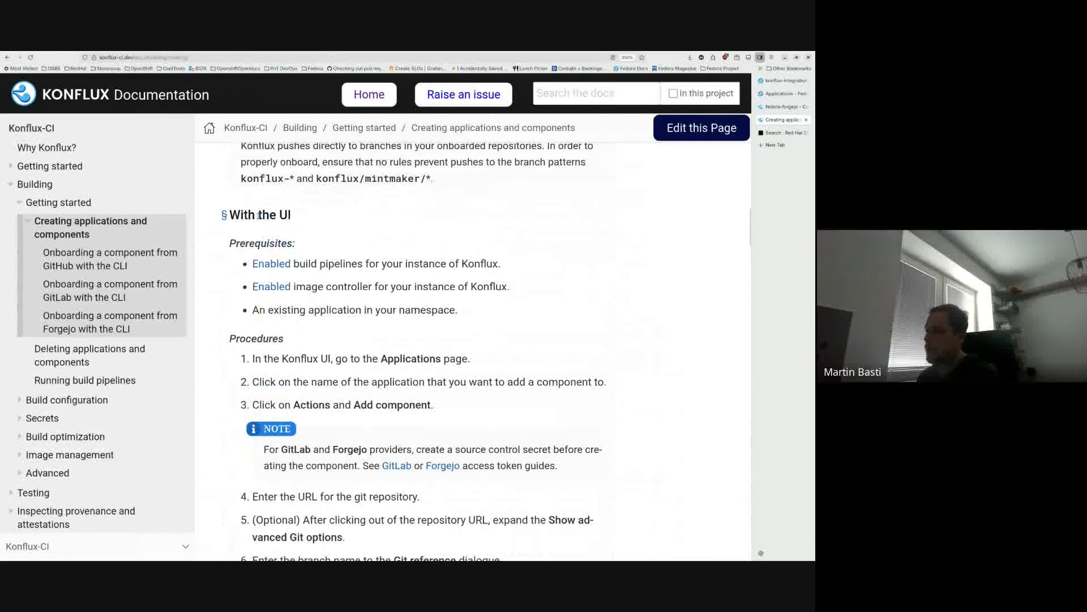
pyautogui.scroll(-2, 310, 229)
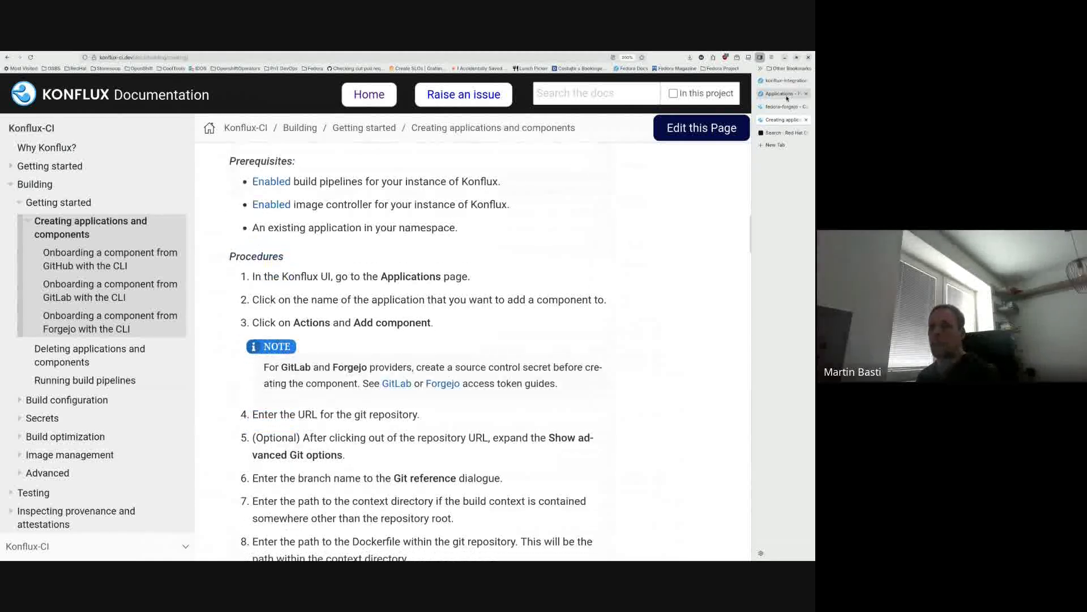
# - Return to the fedora-forgejo application in Konflux and start adding a component
pyautogui.click(783, 107)
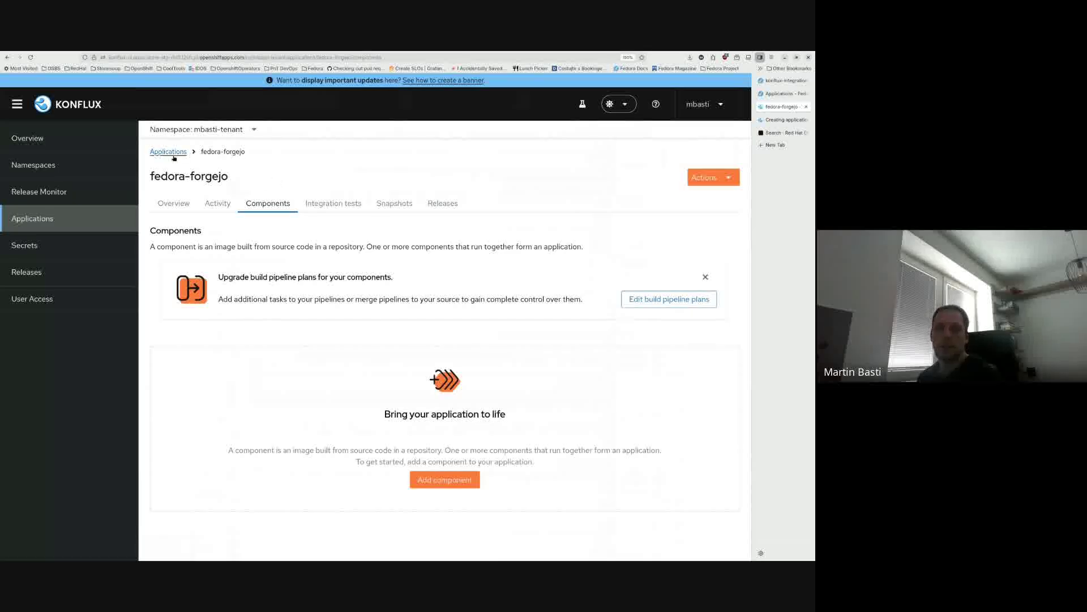
pyautogui.moveTo(249, 158); pyautogui.dragTo(200, 152)
pyautogui.click(333, 166)
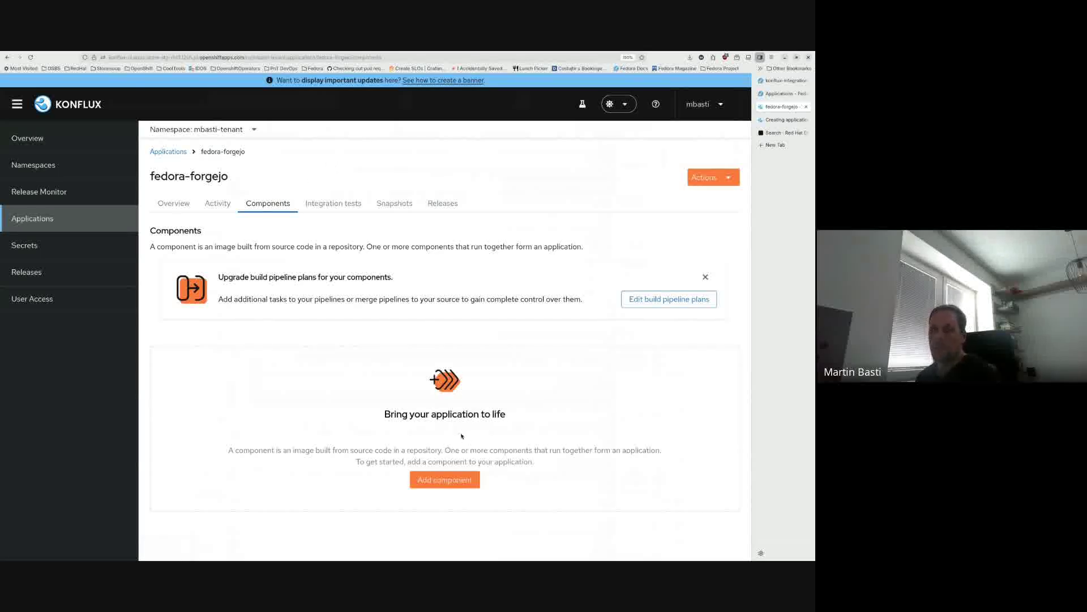
pyautogui.click(445, 480)
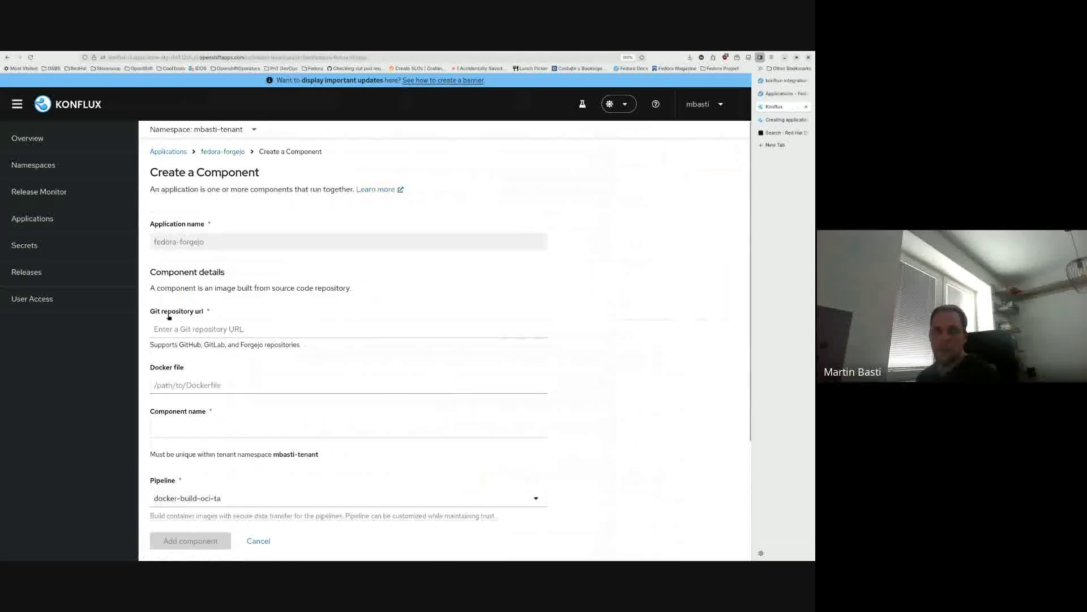
pyautogui.click(774, 85)
pyautogui.click(211, 57)
pyautogui.hotkey('ctrl', 'c')
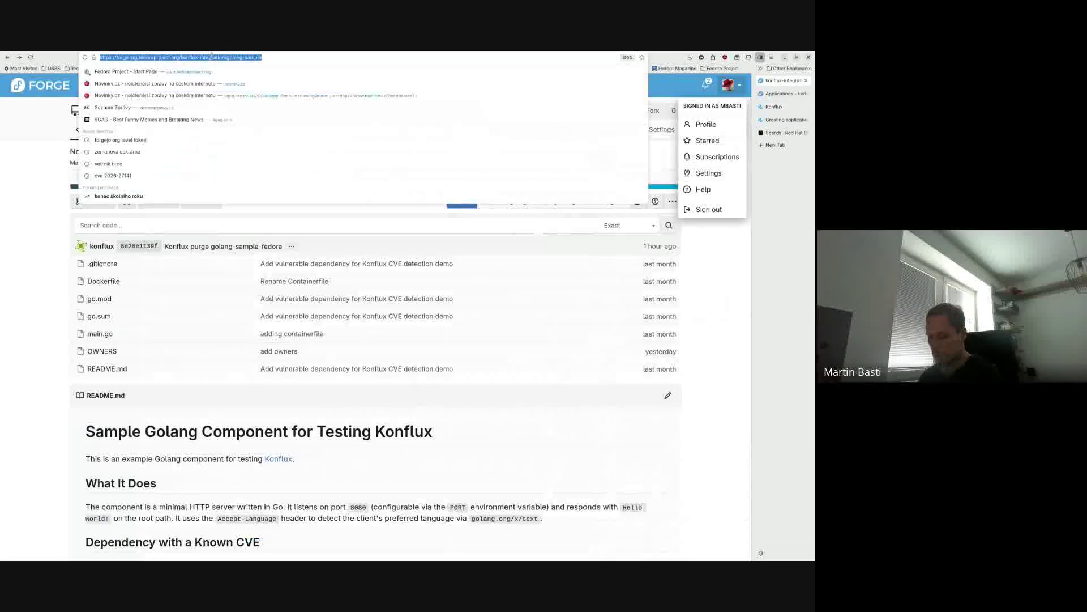
pyautogui.click(702, 347)
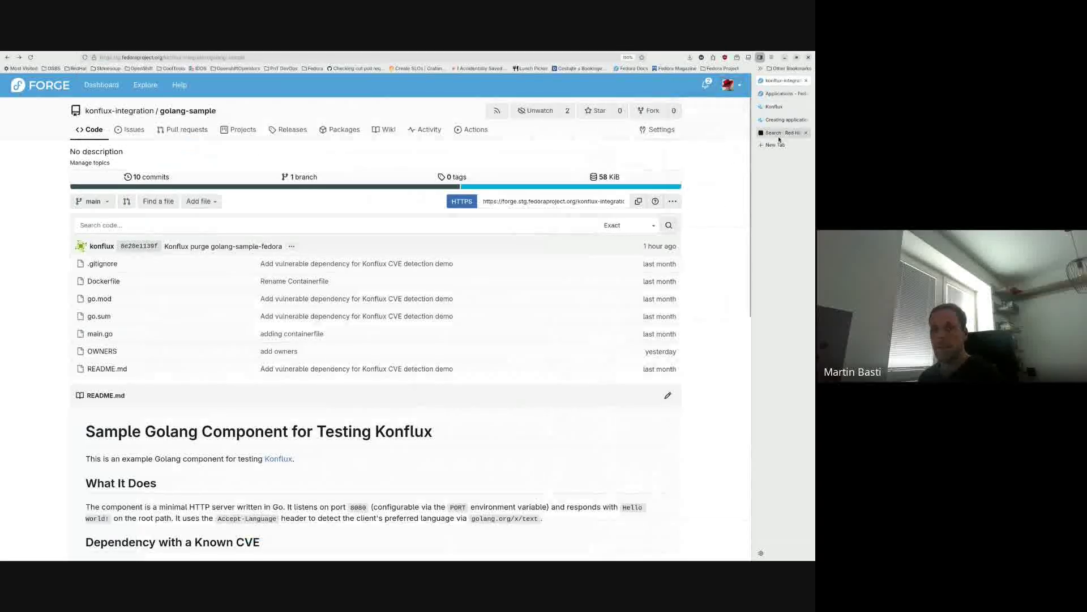
pyautogui.click(781, 120)
pyautogui.click(774, 106)
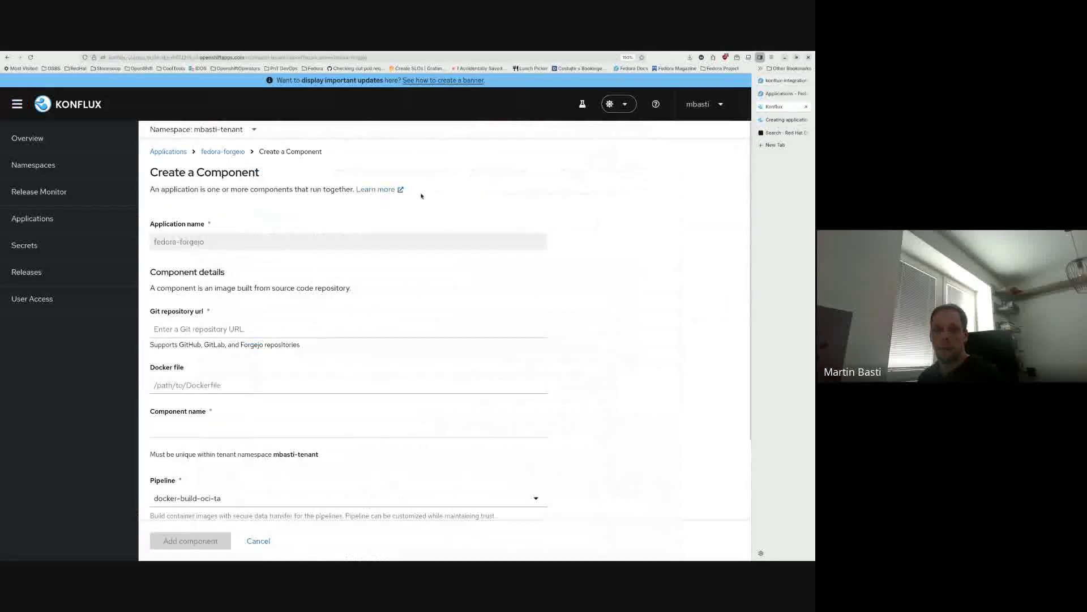
pyautogui.click(224, 331)
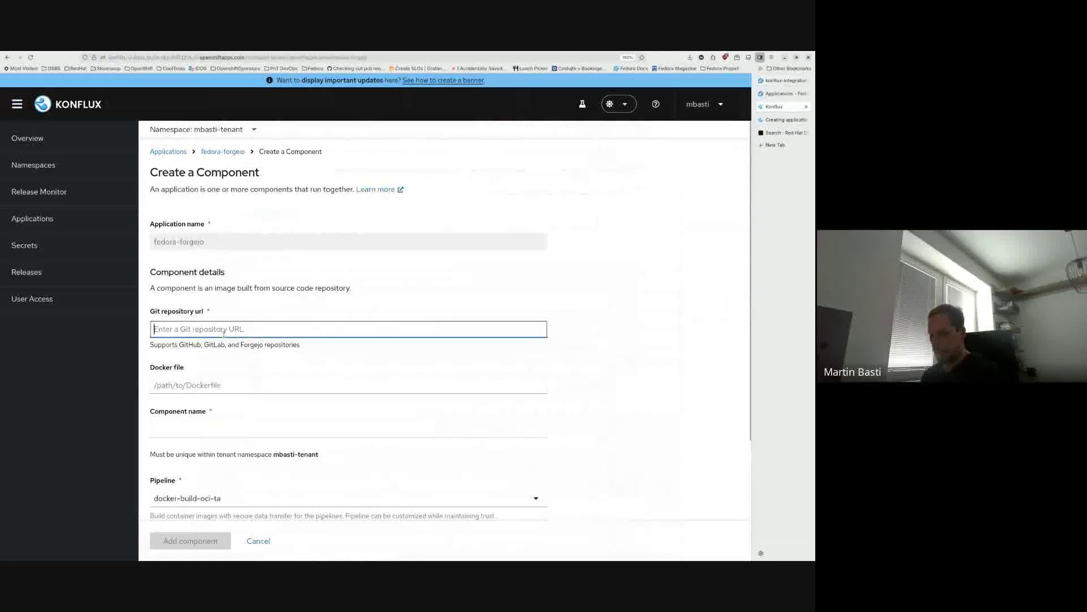
pyautogui.hotkey('ctrl', 'v')
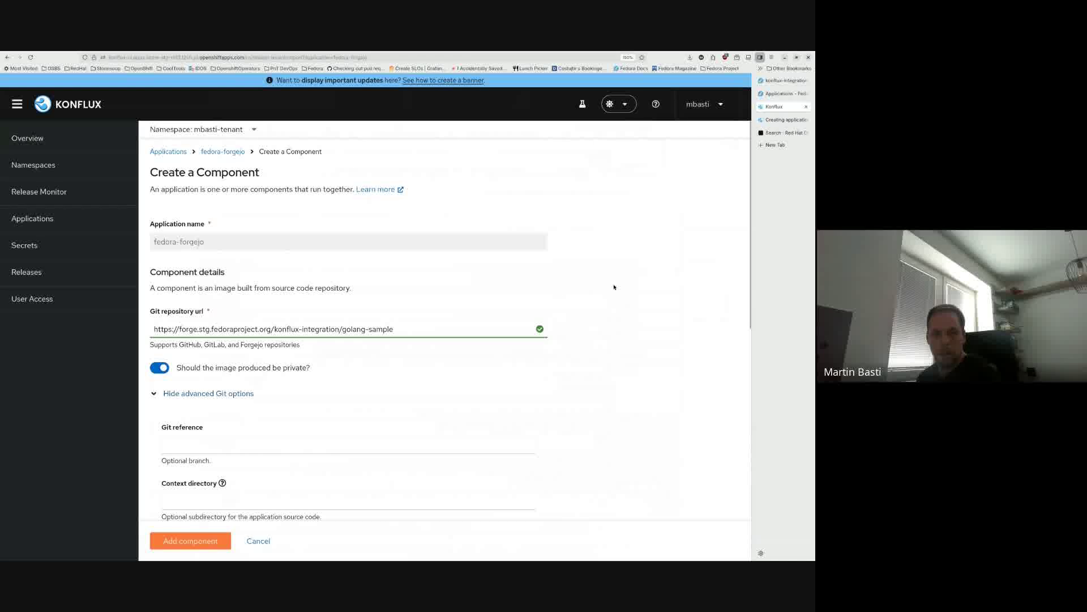
# - Check the Git URL annotation and set the component name to golang-sample-forge
pyautogui.scroll(-5, 614, 287)
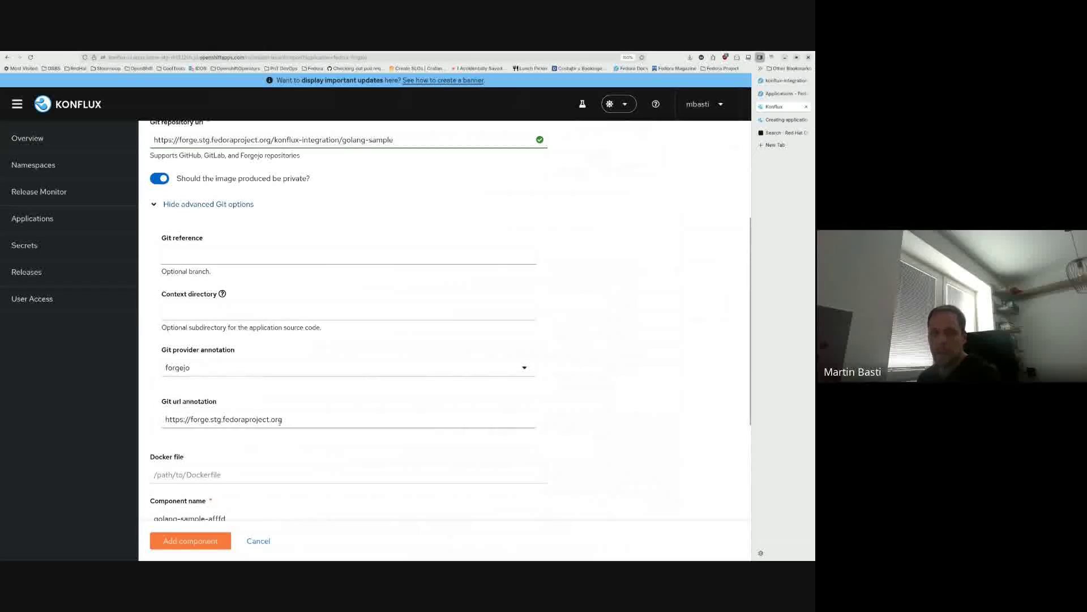
pyautogui.moveTo(284, 420); pyautogui.dragTo(155, 410)
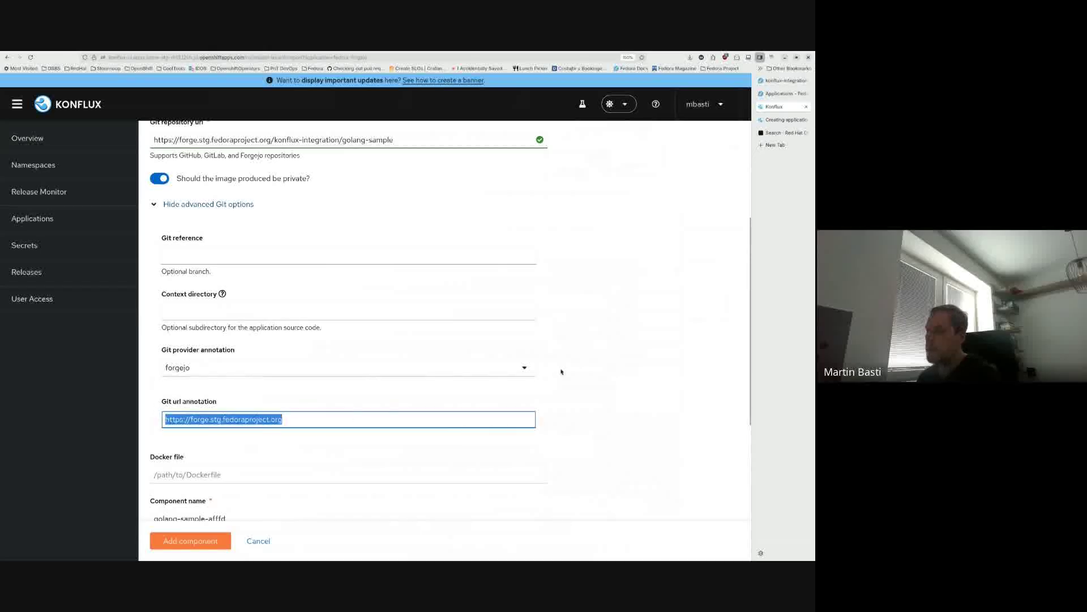
pyautogui.click(561, 371)
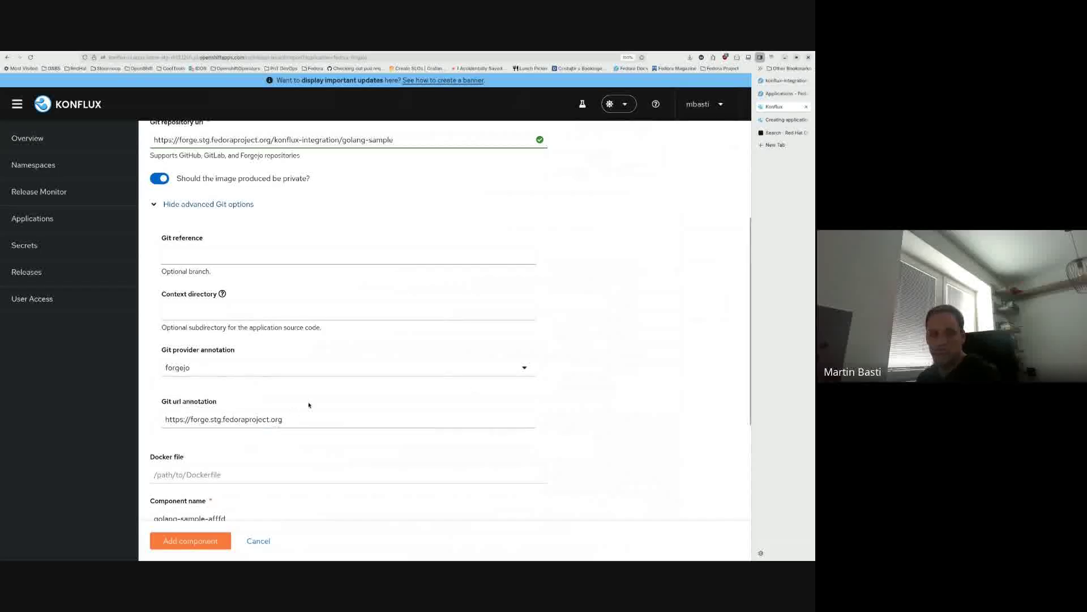
pyautogui.scroll(-3, 309, 405)
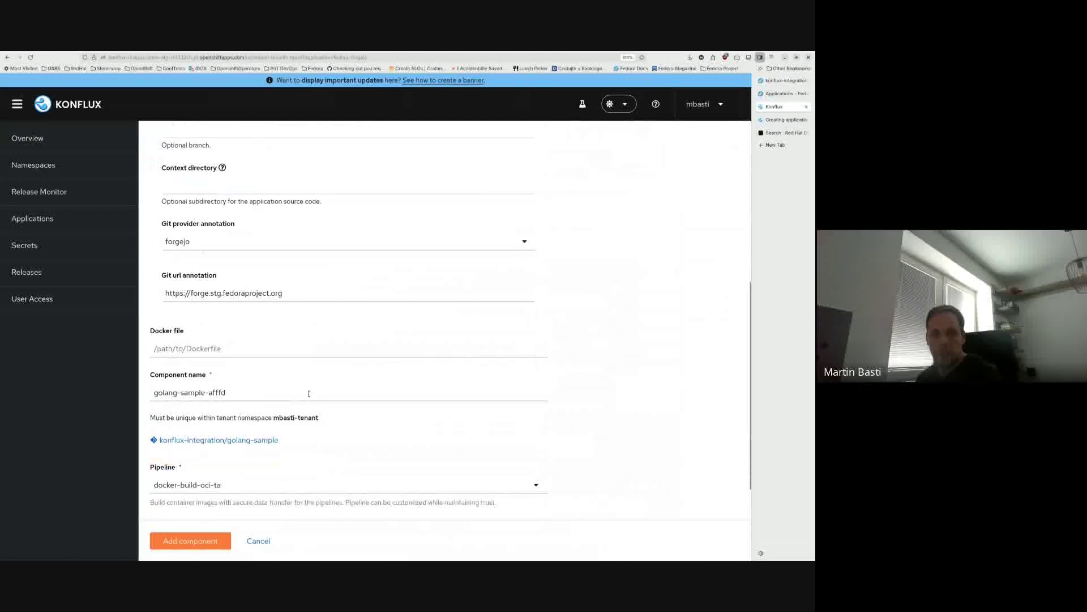
pyautogui.moveTo(209, 392); pyautogui.dragTo(229, 393)
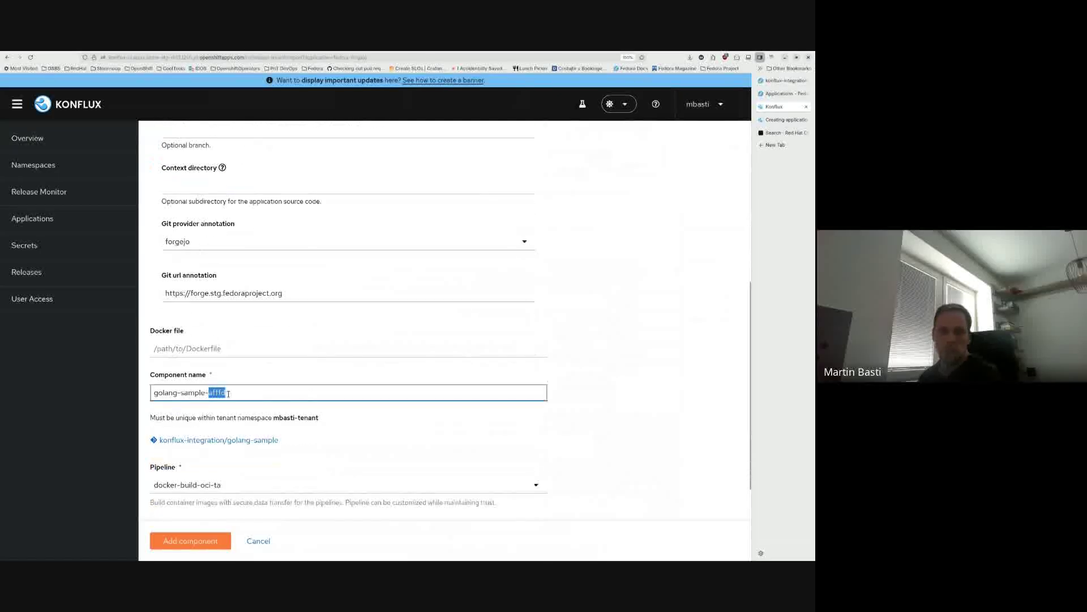
pyautogui.write('forge')
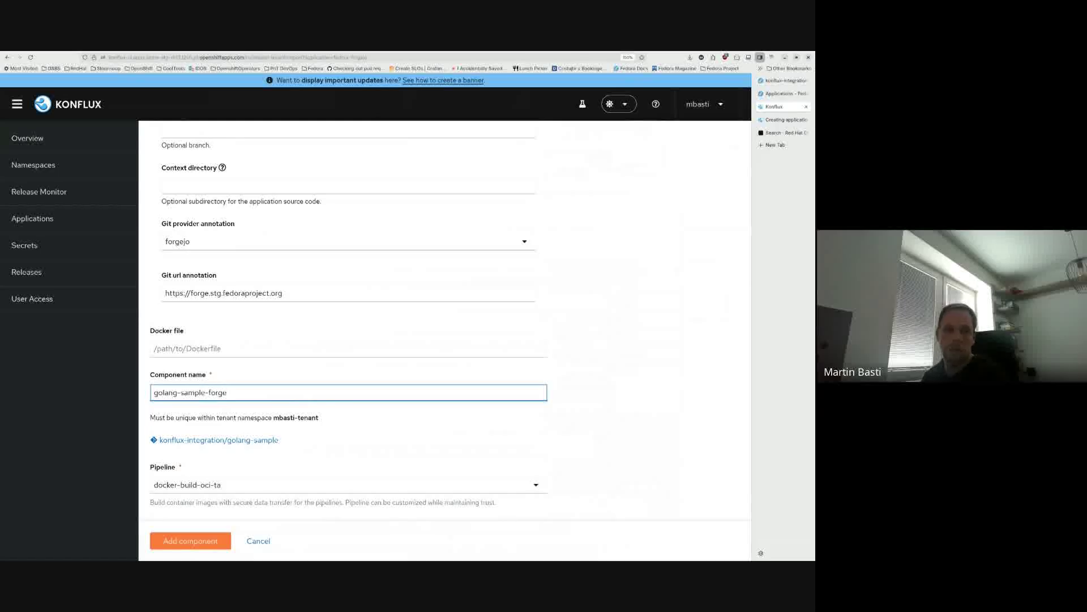
pyautogui.click(614, 364)
# - Choose docker-build-oci-ta-min as the component's build pipeline
pyautogui.scroll(-3, 614, 364)
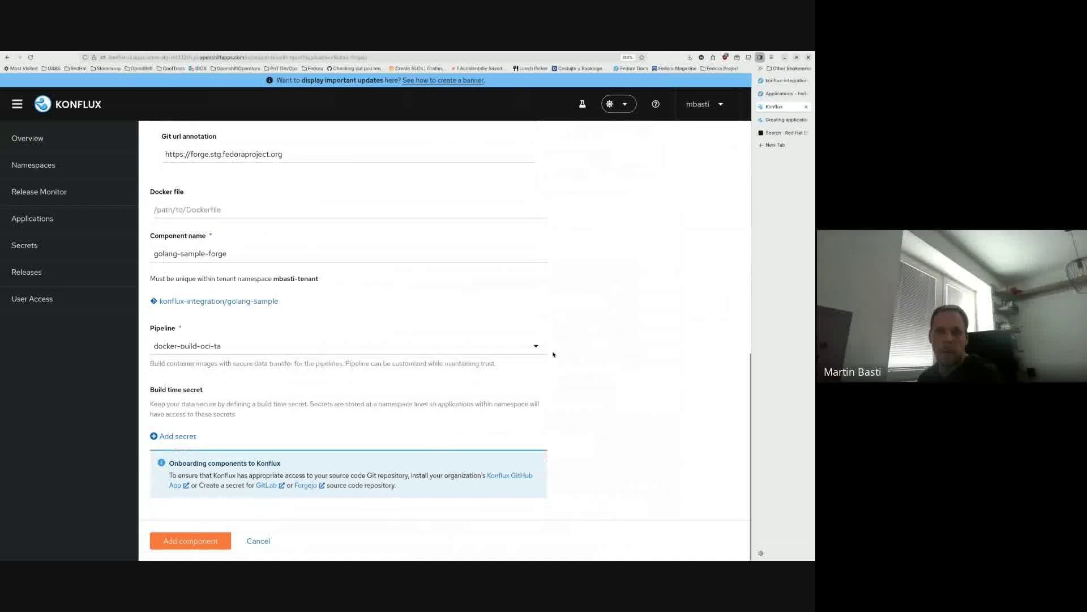
pyautogui.scroll(10, 539, 351)
pyautogui.scroll(-7, 540, 352)
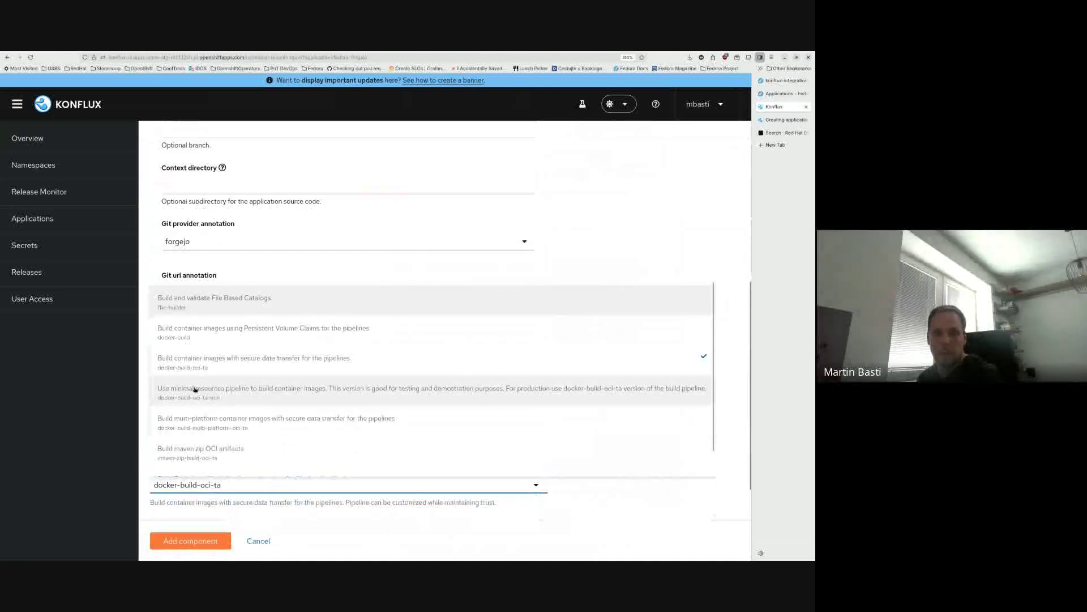
pyautogui.click(228, 393)
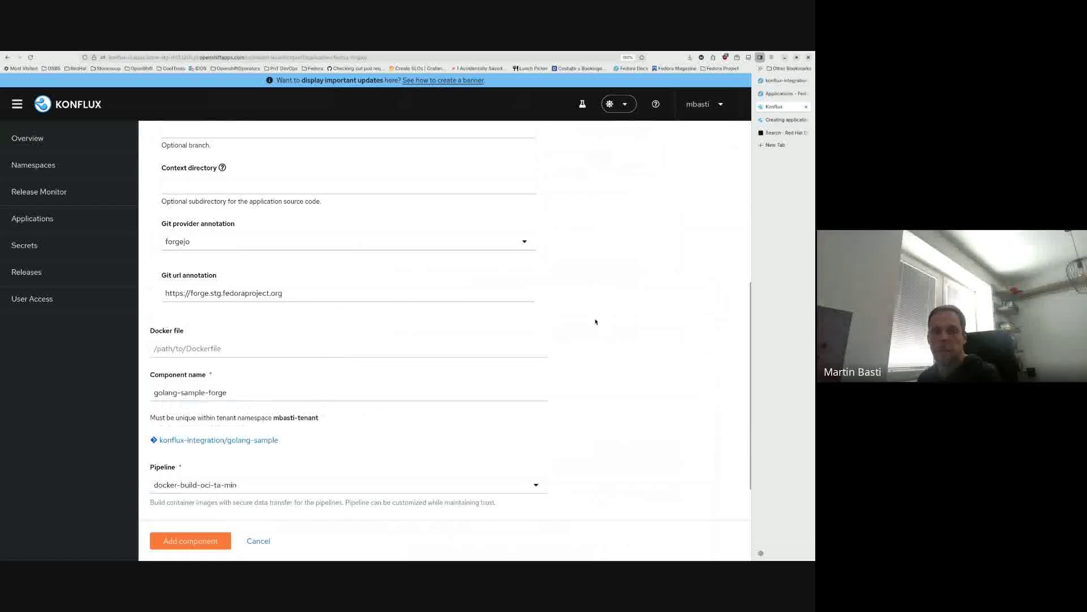
# - Submit the completed form to add the golang-sample-forge component to the fedora-forgejo application
pyautogui.scroll(-3, 595, 321)
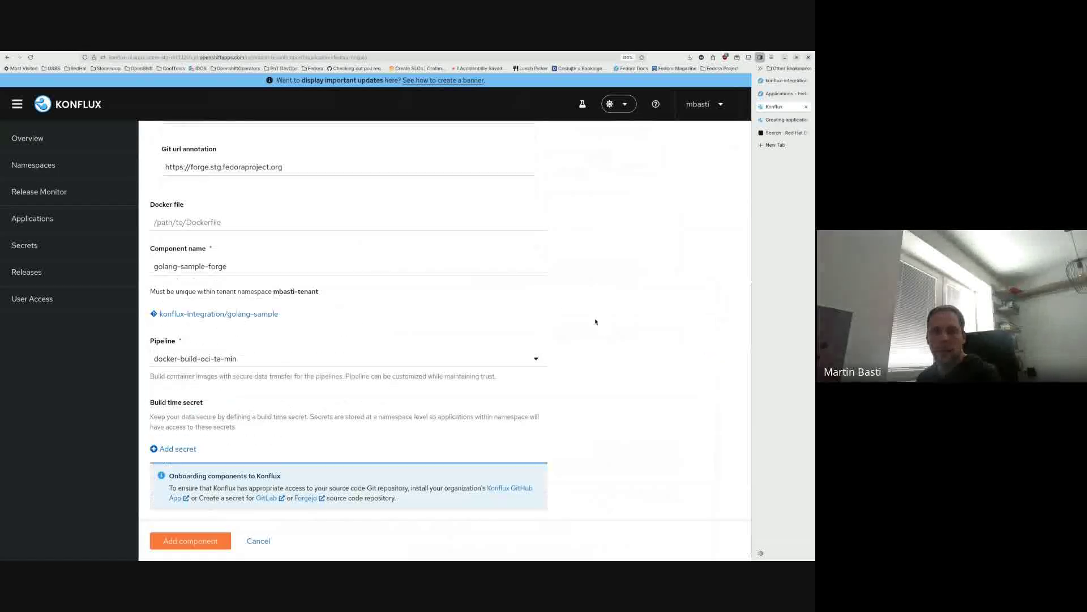
pyautogui.scroll(-1, 596, 321)
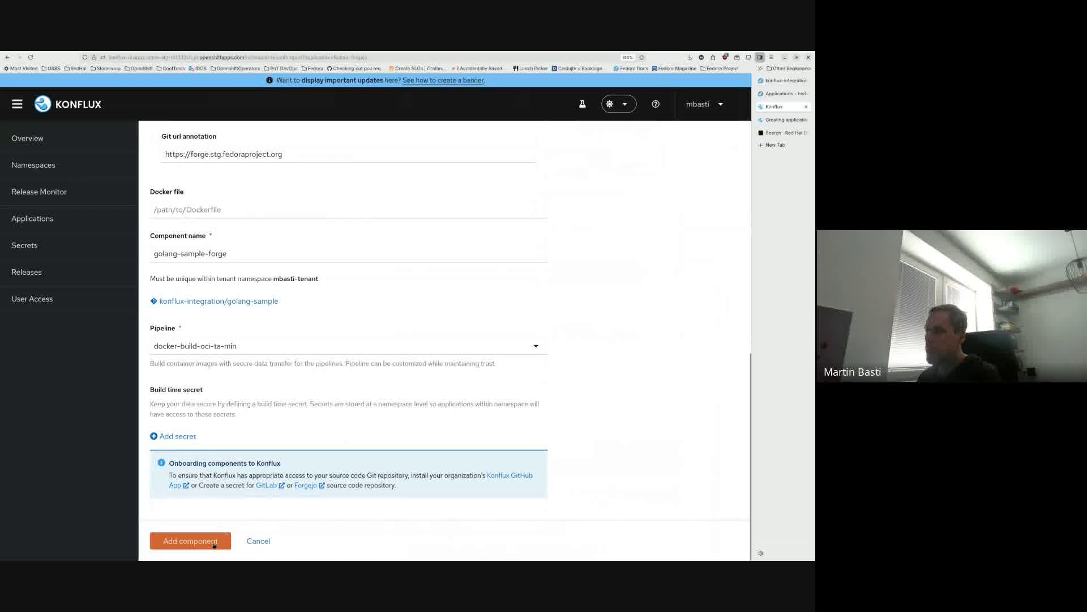
pyautogui.click(215, 543)
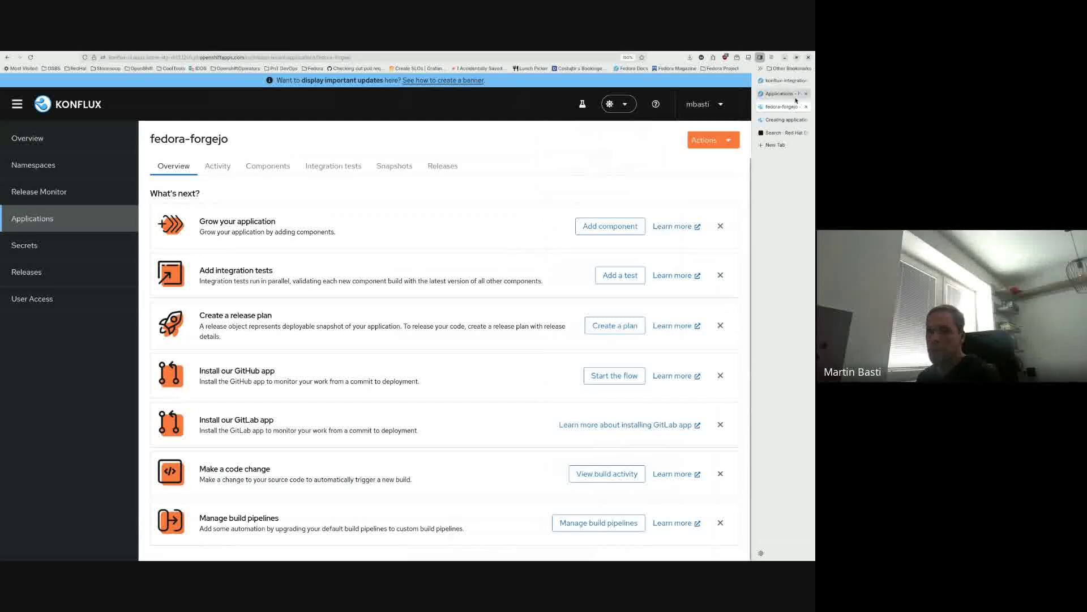
# - Open the Konflux documentation page on onboarding a component from Forgejo with the CLI and read through its procedure
pyautogui.click(793, 121)
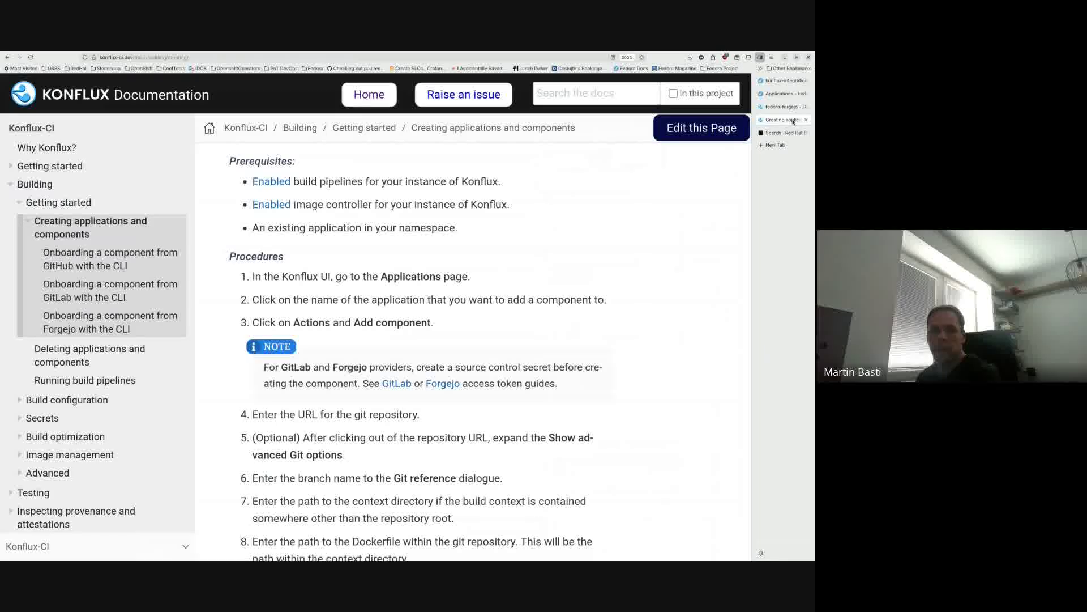
pyautogui.click(124, 329)
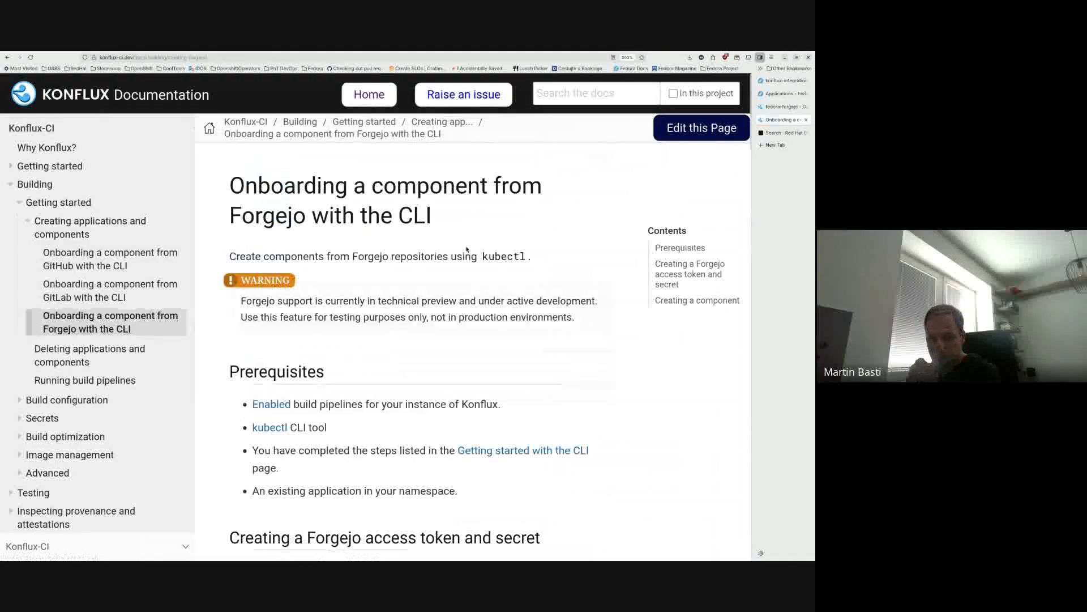
pyautogui.scroll(-2, 467, 249)
pyautogui.scroll(-8, 466, 249)
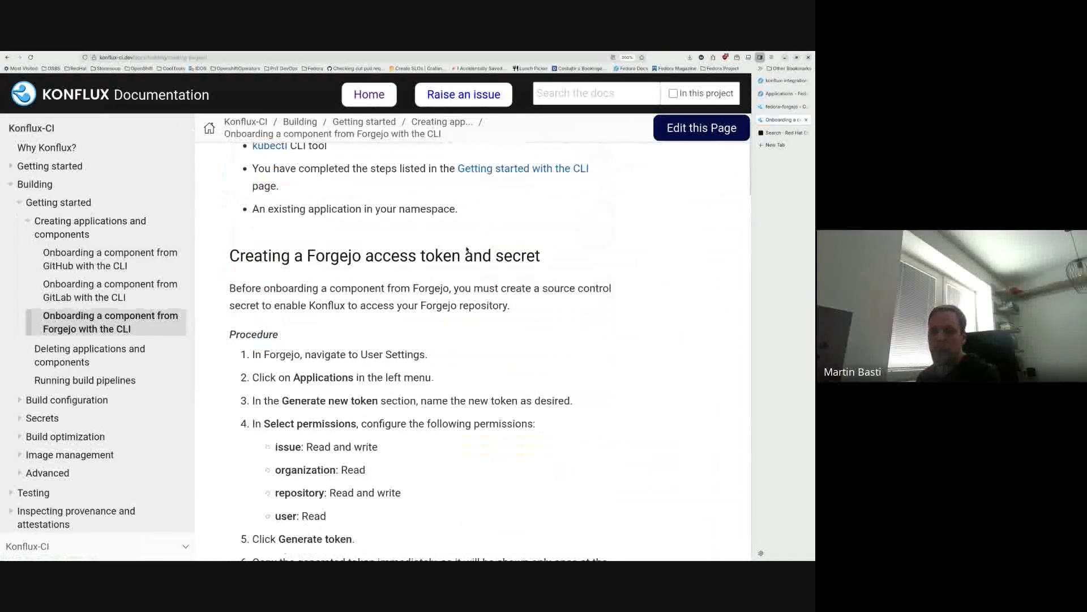
pyautogui.scroll(-10, 467, 250)
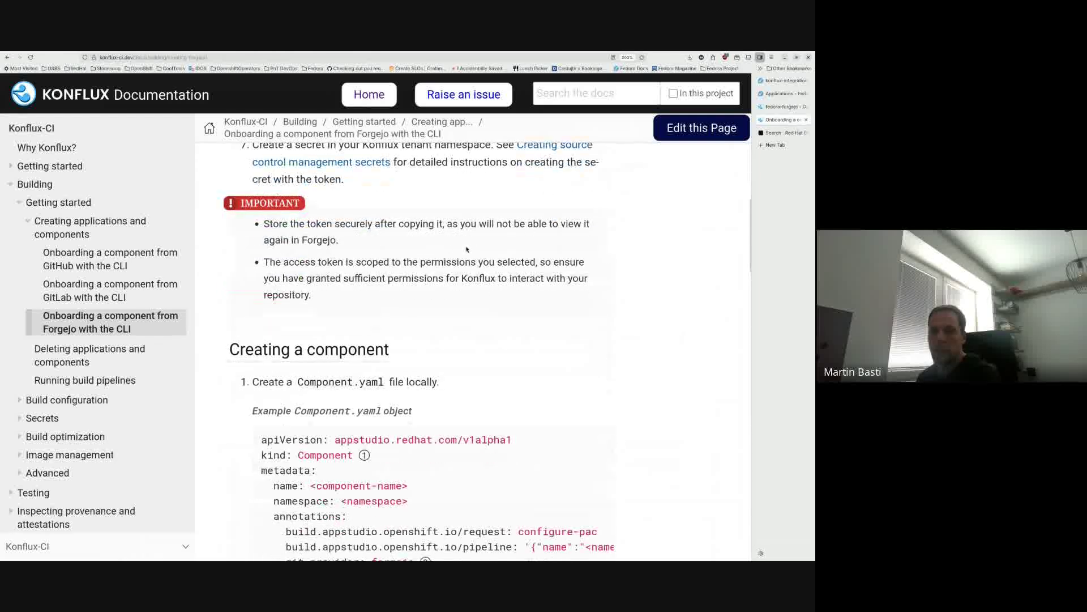
pyautogui.scroll(-11, 467, 250)
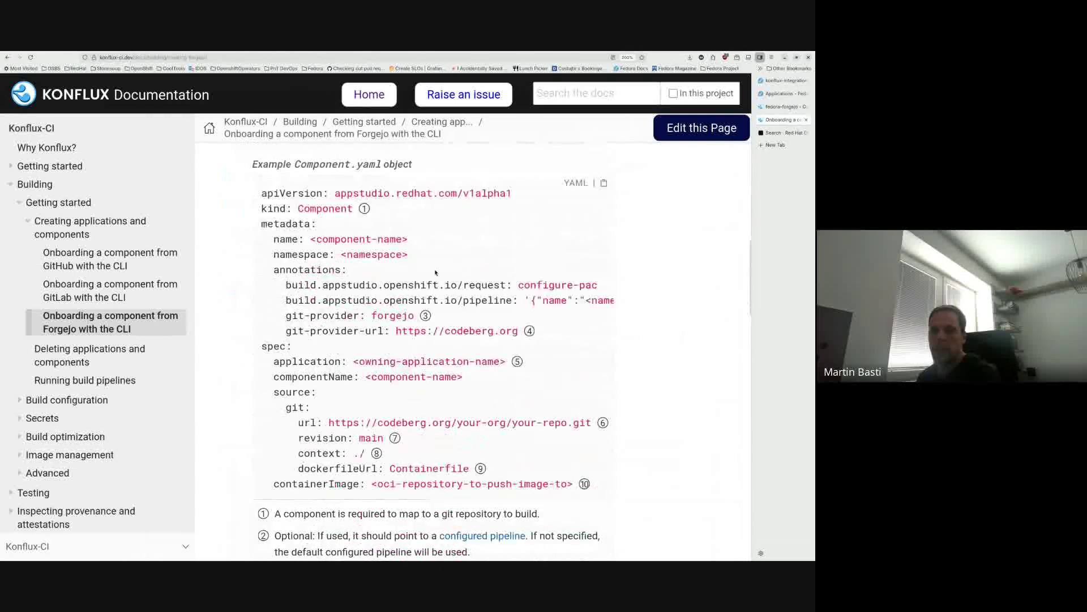
pyautogui.scroll(-11, 434, 275)
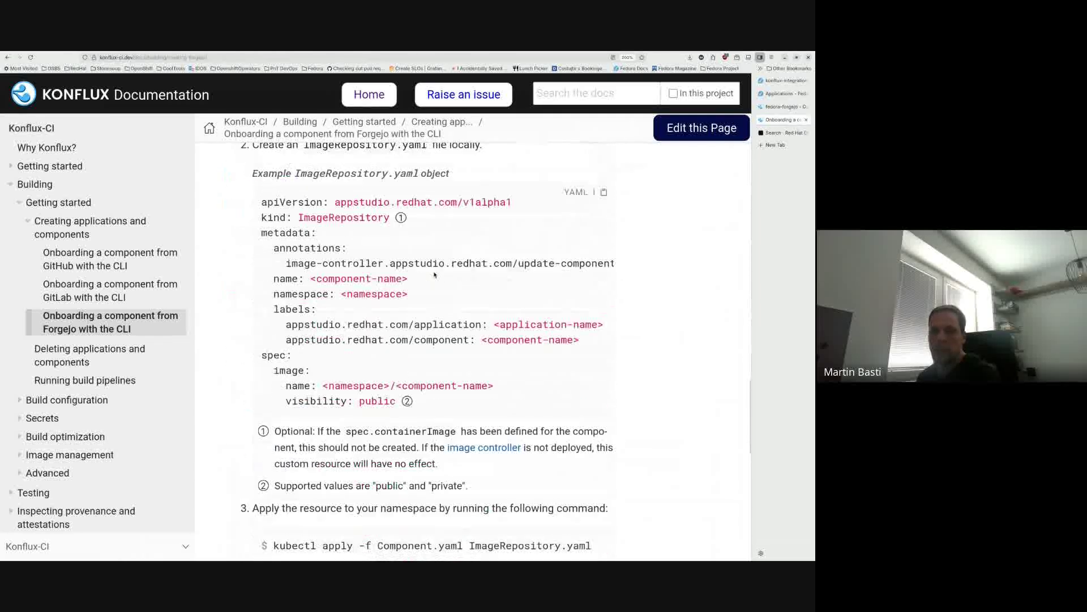
# - Examine the git-provider and git-provider-url annotations in the documentation's example Component.yaml
pyautogui.scroll(12, 434, 275)
pyautogui.scroll(12, 435, 275)
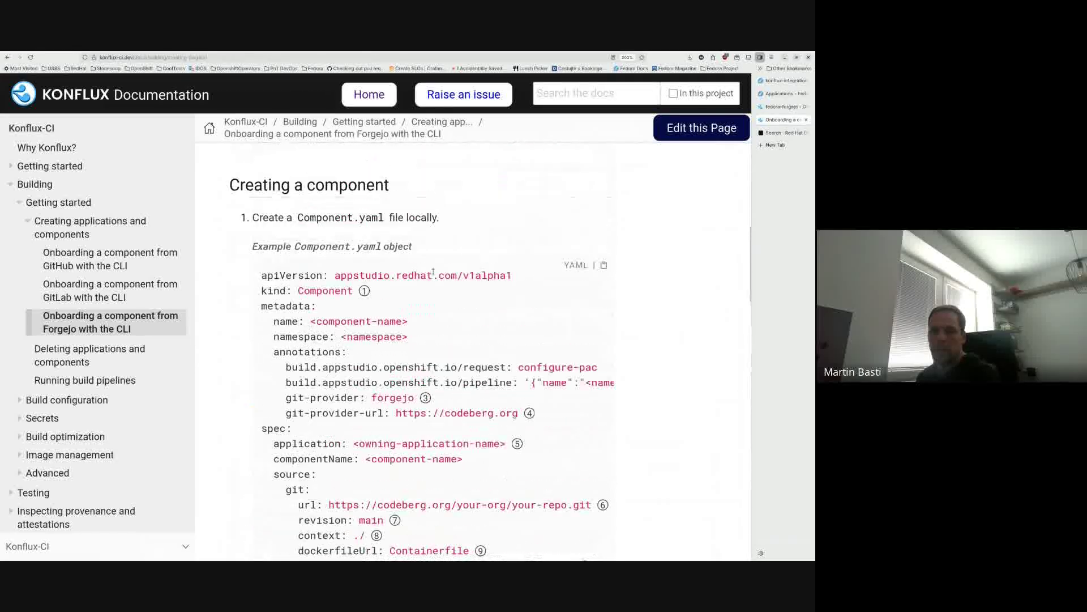
pyautogui.scroll(-3, 435, 275)
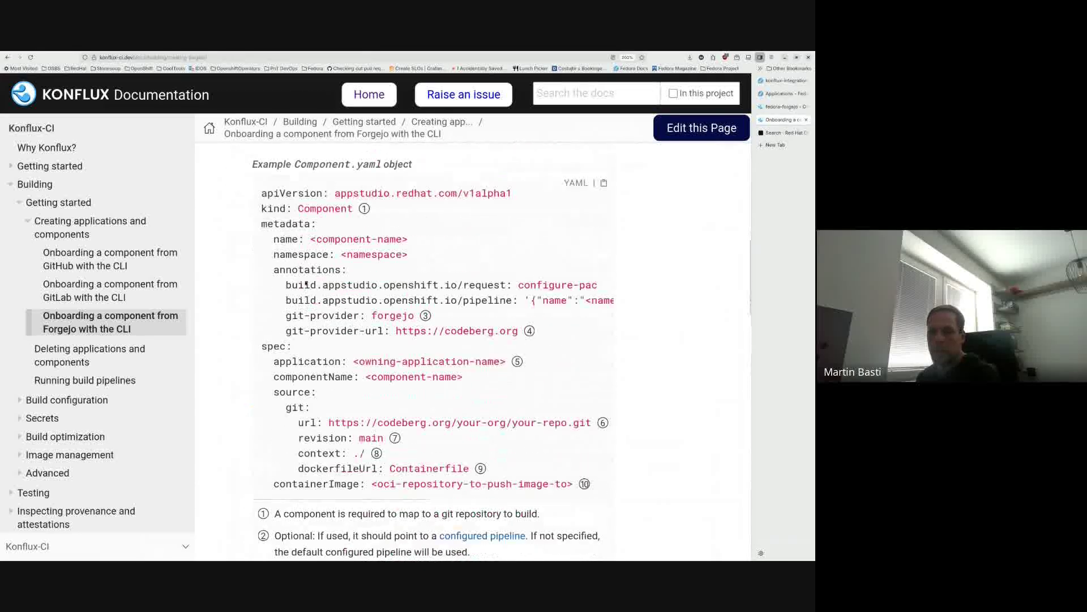
pyautogui.moveTo(284, 316); pyautogui.dragTo(414, 326)
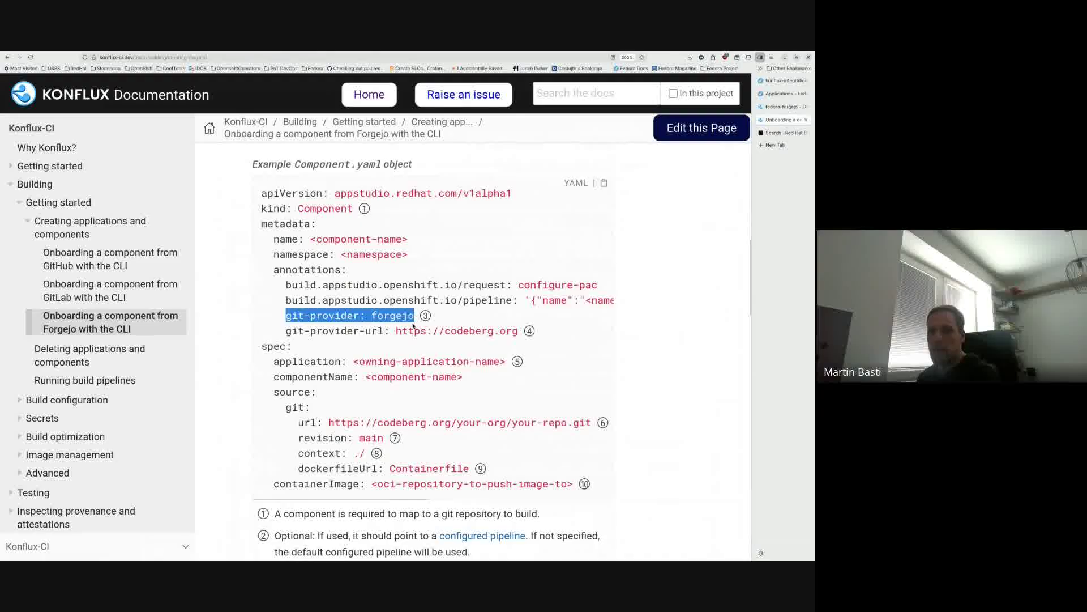
pyautogui.moveTo(287, 330); pyautogui.dragTo(524, 331)
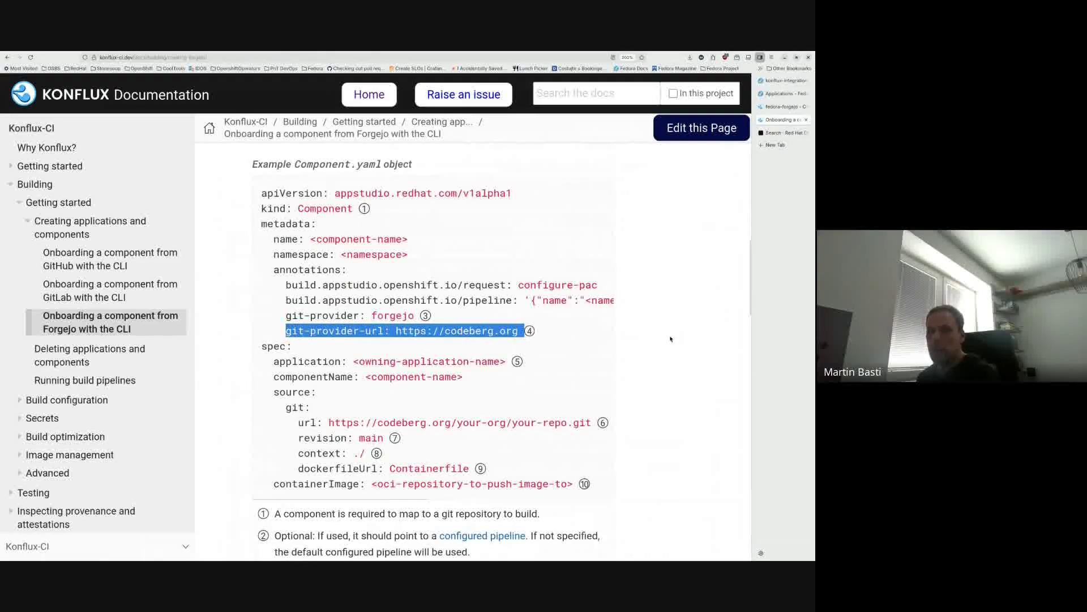
pyautogui.click(554, 339)
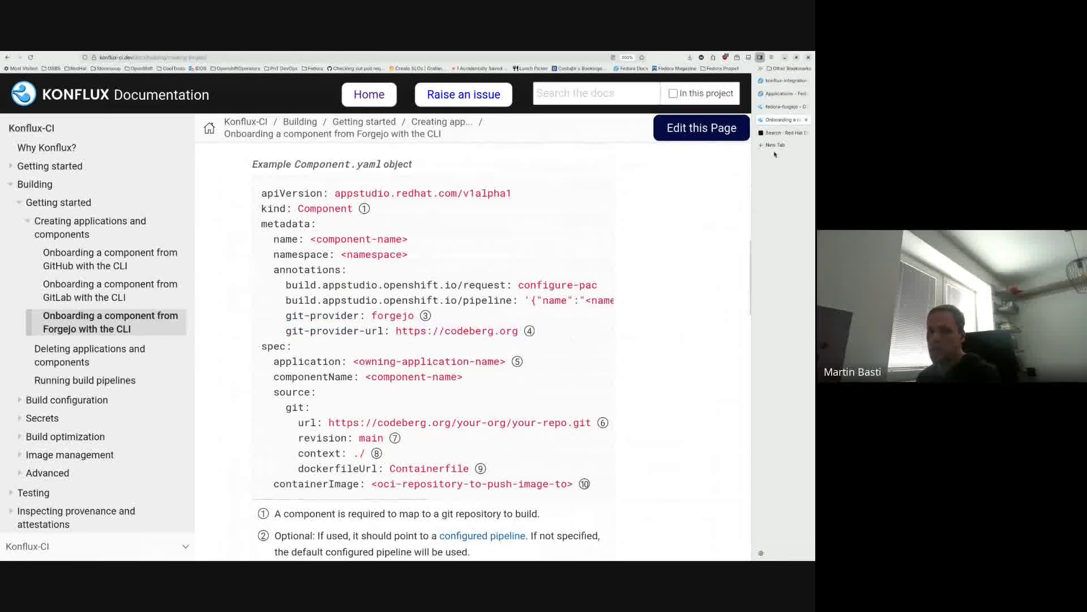
# - Switch to the OpenShift console, open the golang-sample-forge component's YAML, and check its git-provider and git-provider-url annotations
pyautogui.click(781, 133)
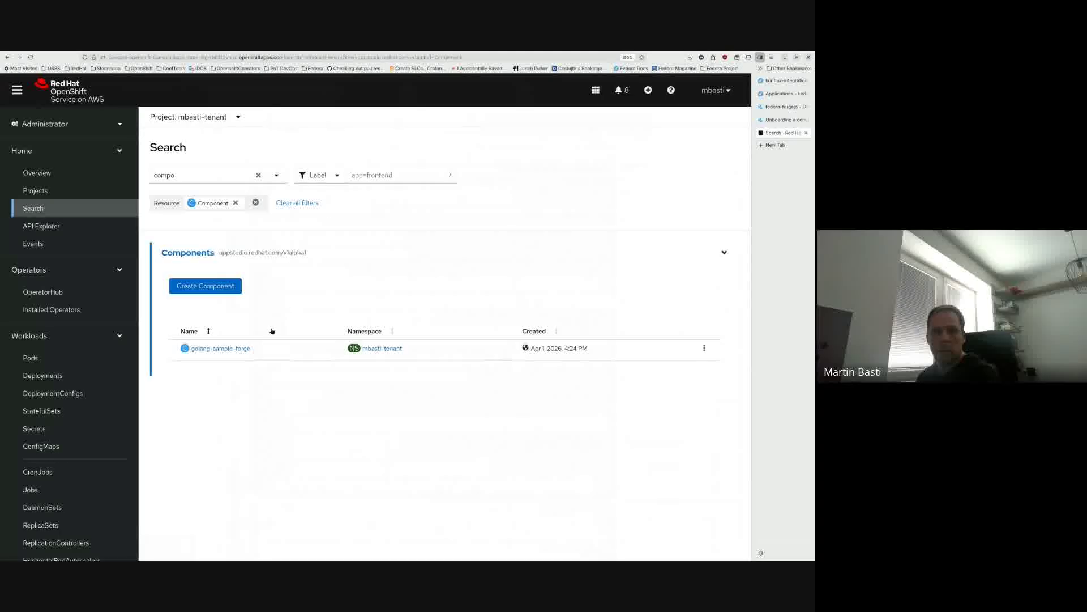
pyautogui.click(227, 349)
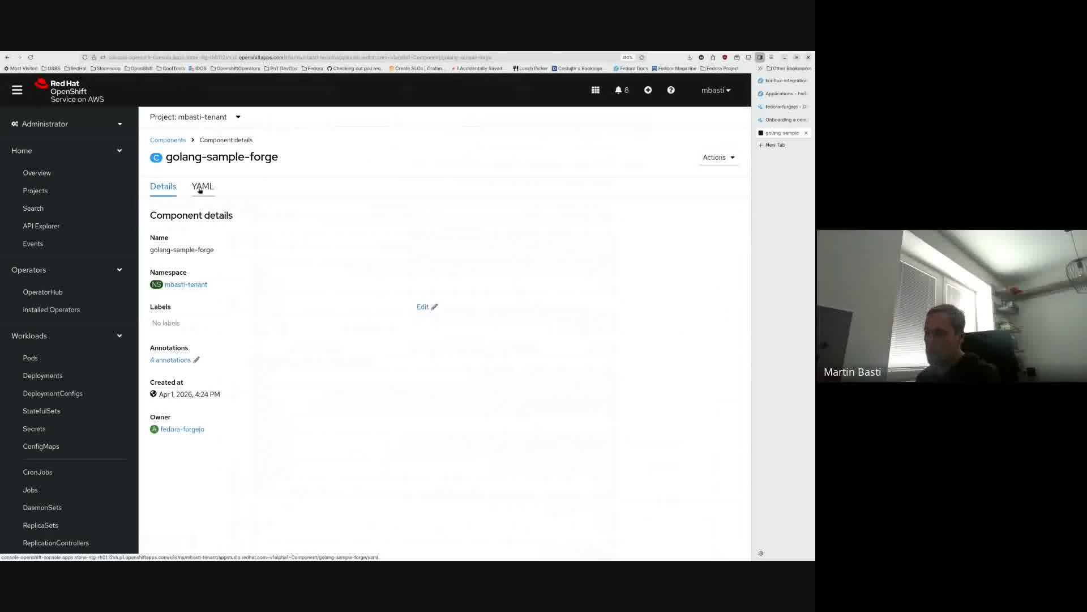
pyautogui.click(199, 188)
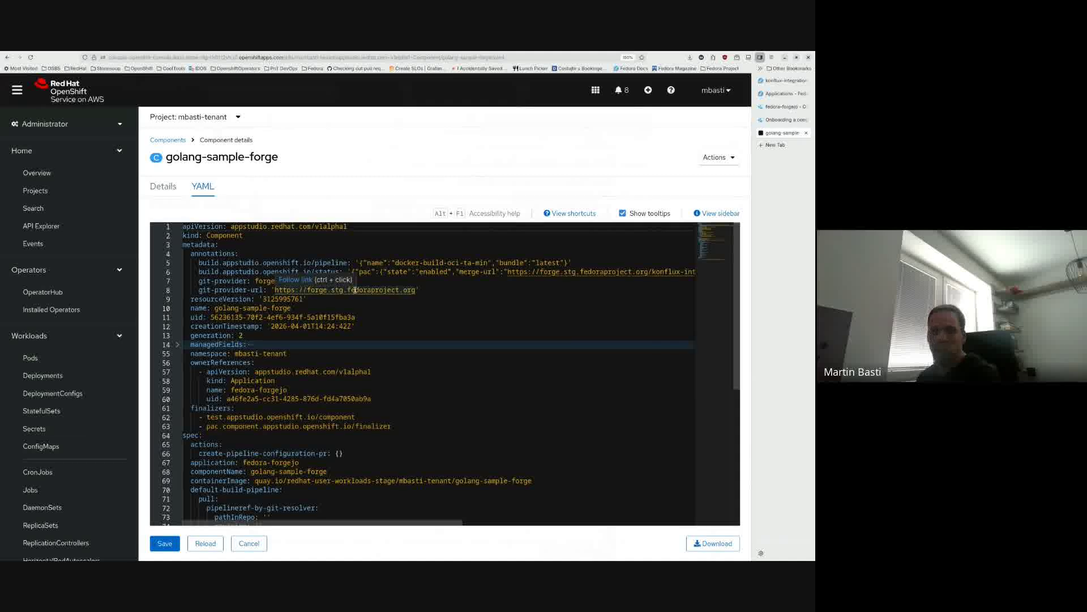
pyautogui.moveTo(194, 282); pyautogui.dragTo(288, 282)
pyautogui.moveTo(198, 290); pyautogui.dragTo(431, 294)
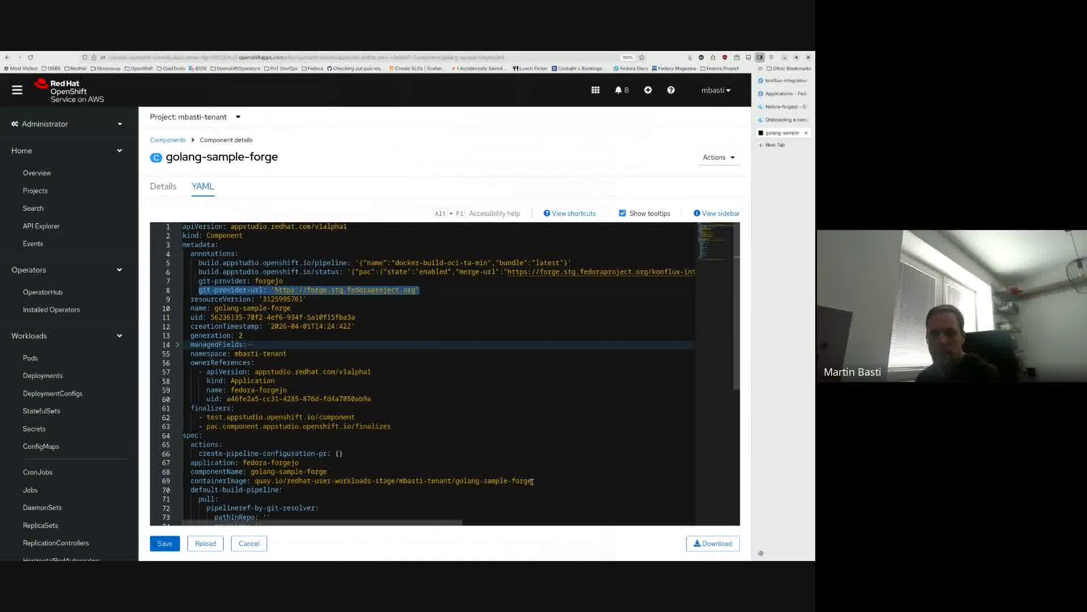
# - Check the containerImage value and the source Git URL in the component's YAML spec
pyautogui.moveTo(533, 480); pyautogui.dragTo(283, 480)
pyautogui.click(388, 438)
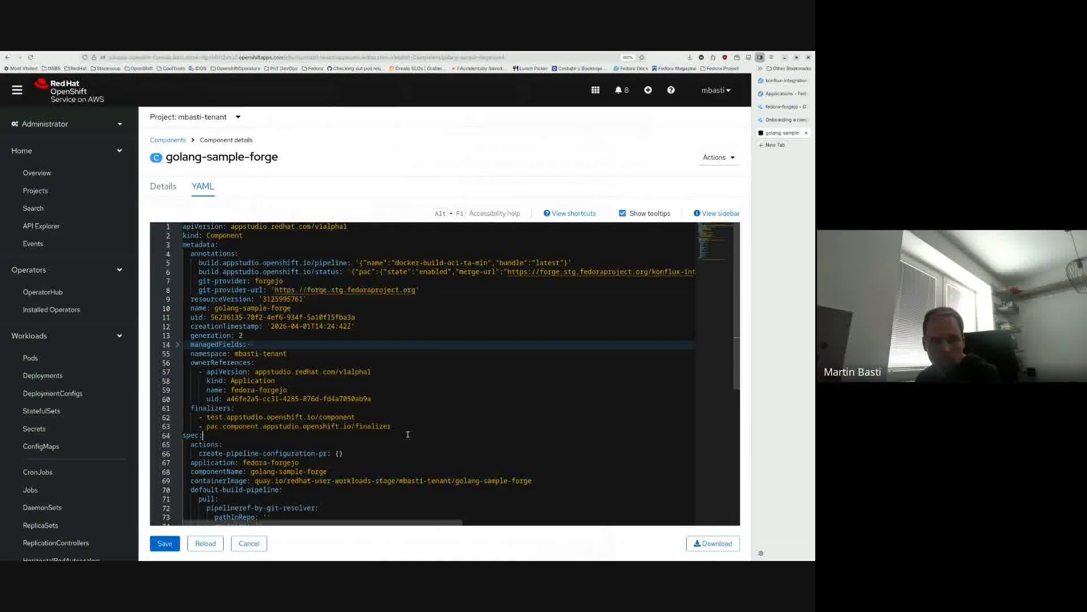
pyautogui.scroll(-8, 416, 425)
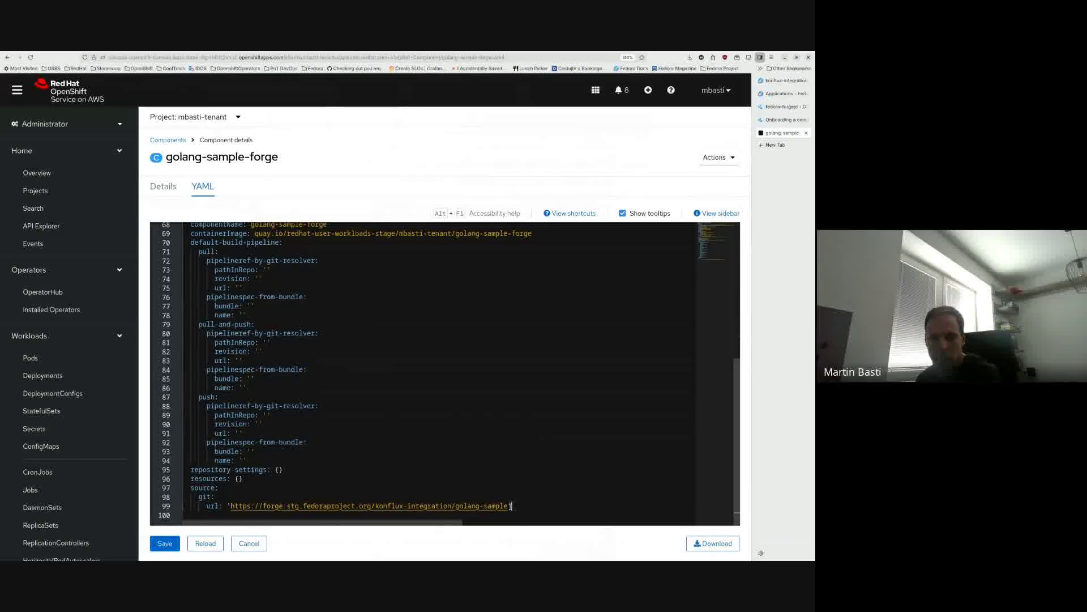
pyautogui.moveTo(511, 510); pyautogui.dragTo(230, 506)
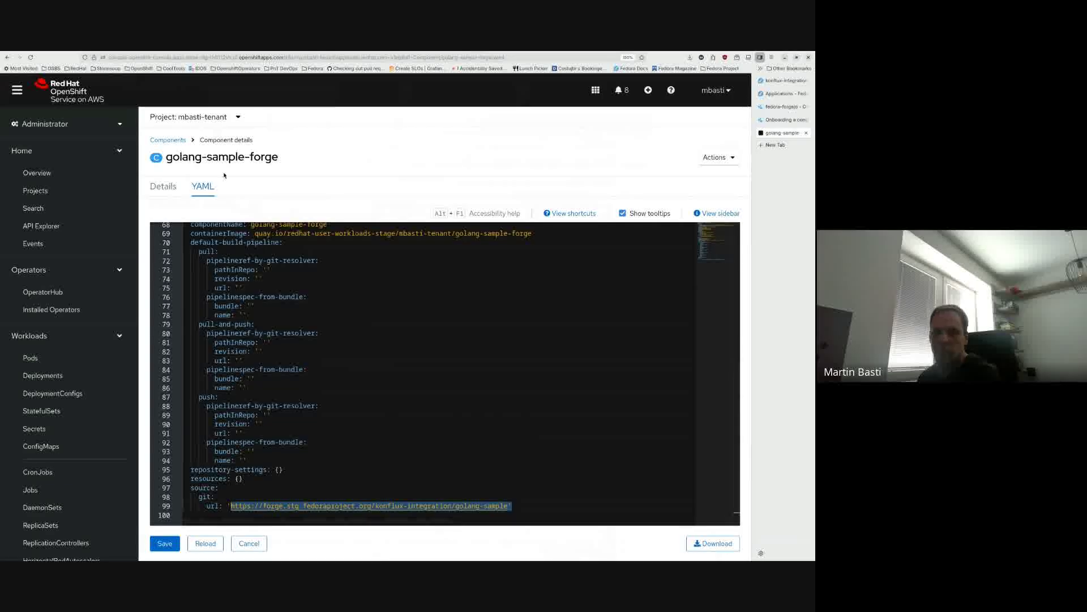
pyautogui.scroll(8, 379, 307)
pyautogui.click(398, 344)
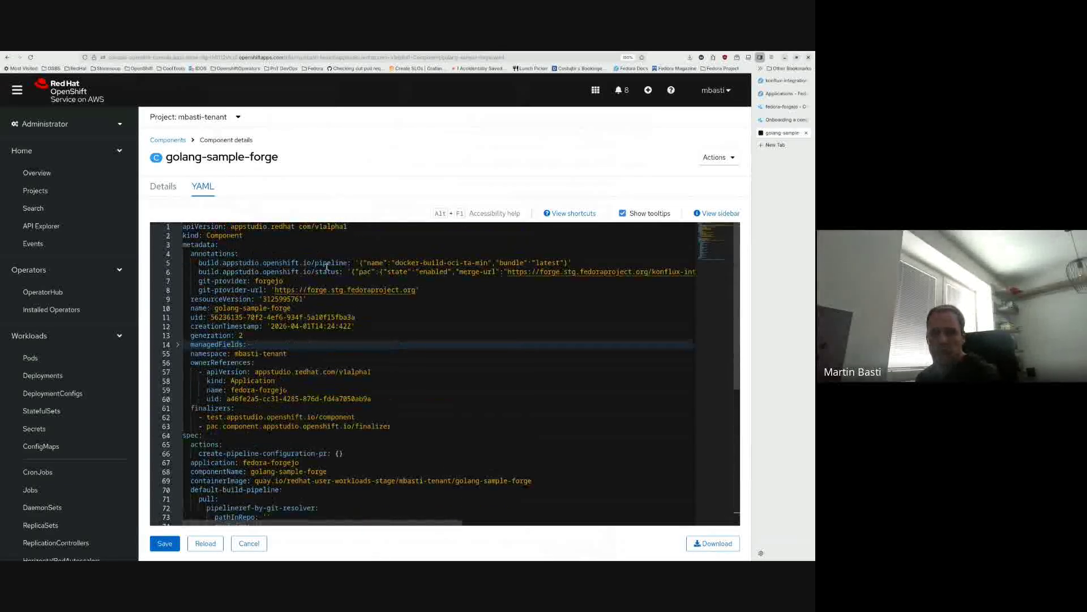
# - Check the build pipeline and build status annotations in the component's YAML metadata
pyautogui.doubleClick(333, 263)
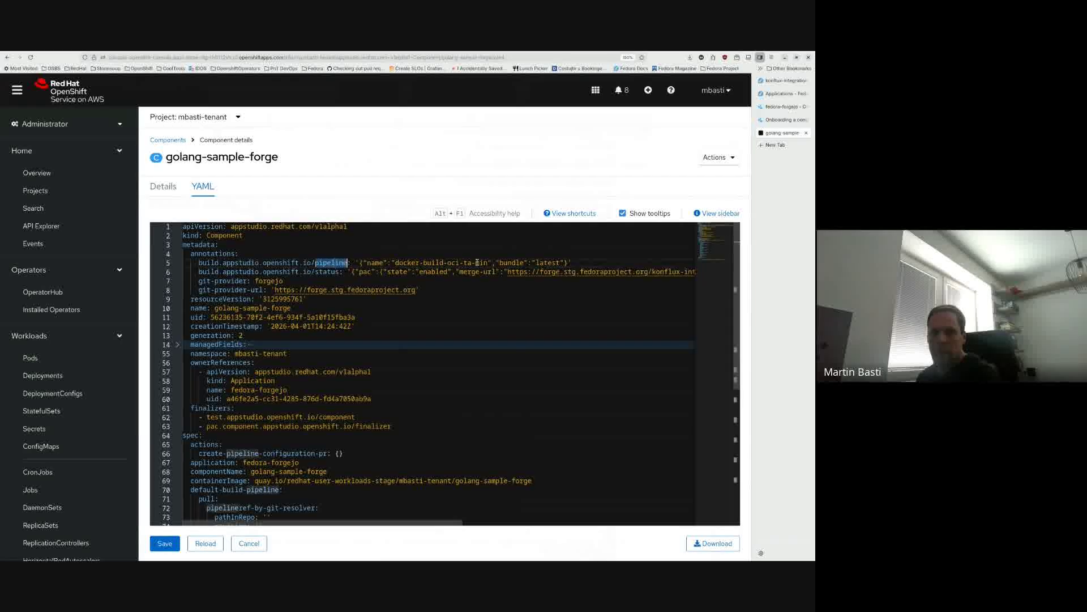
pyautogui.moveTo(393, 263); pyautogui.dragTo(489, 264)
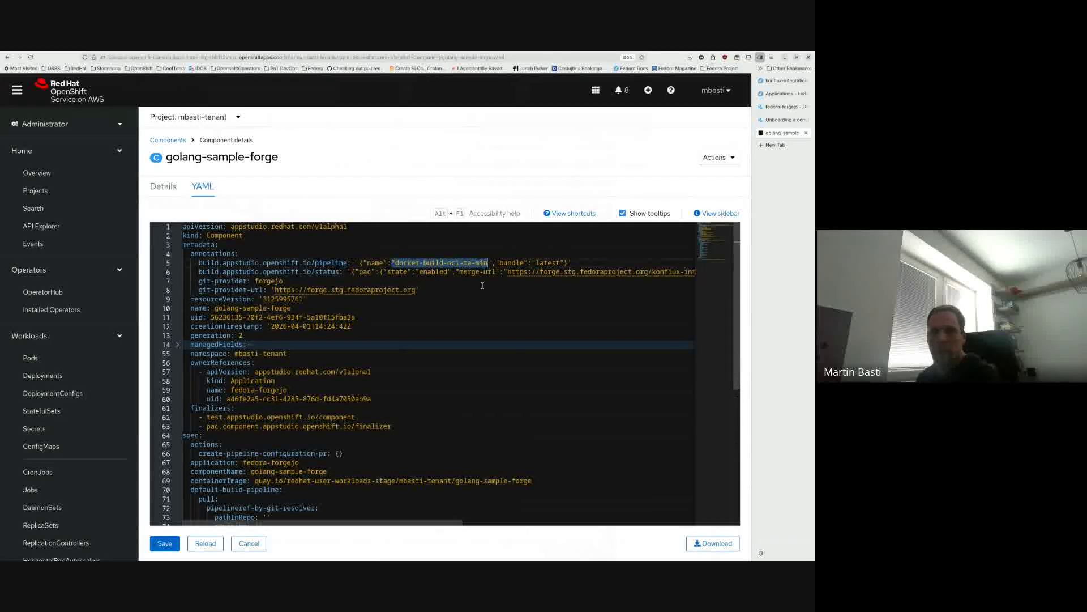
pyautogui.doubleClick(324, 272)
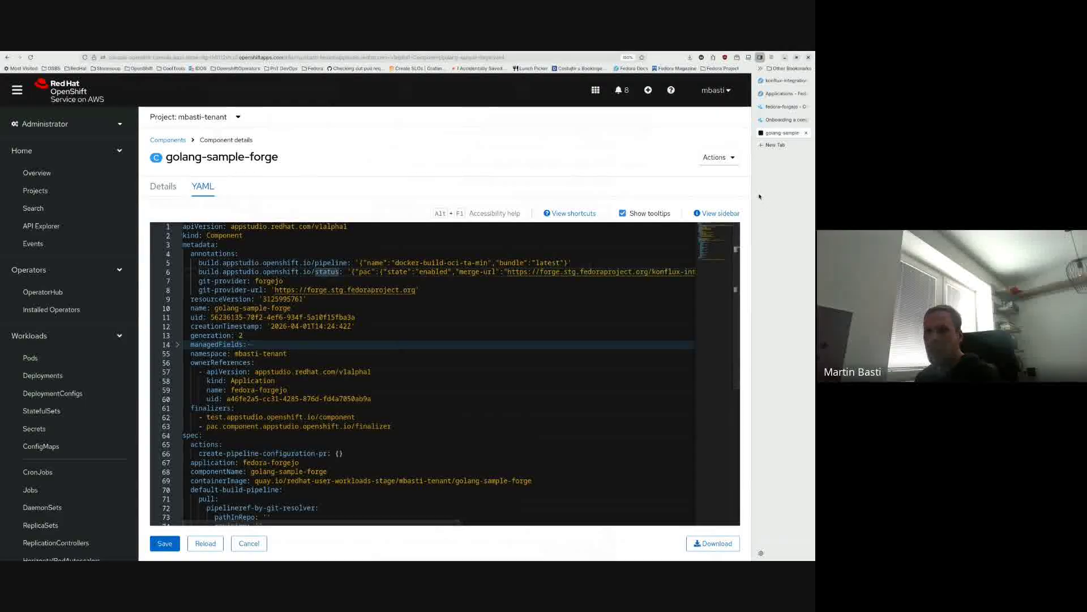
# - Switch to the golang-sample repository on Forge and open the pull request "Konflux update golang-sample-forge"
pyautogui.click(783, 81)
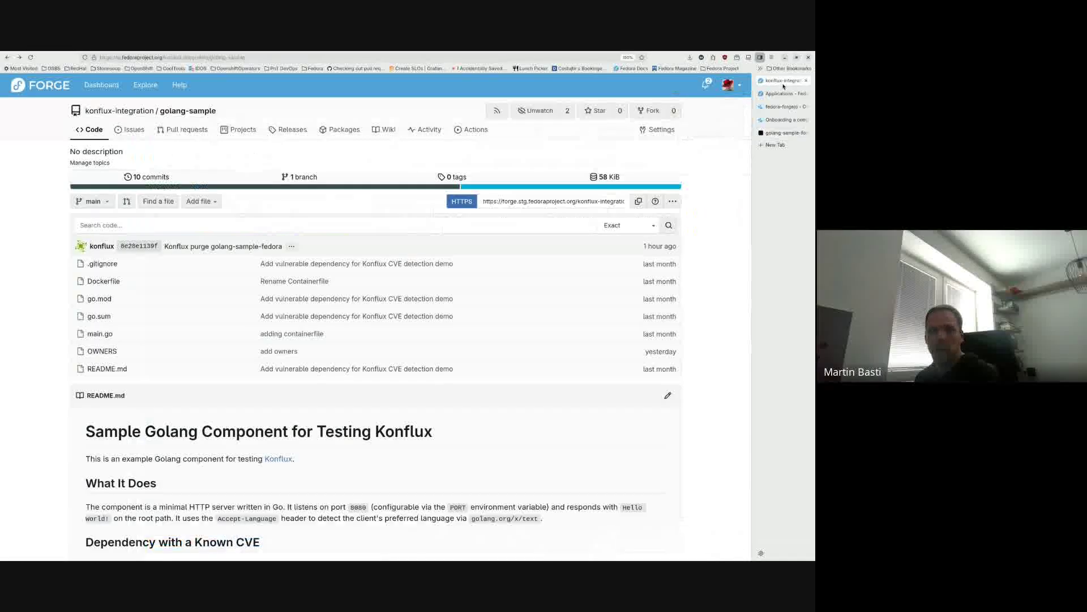
pyautogui.click(187, 132)
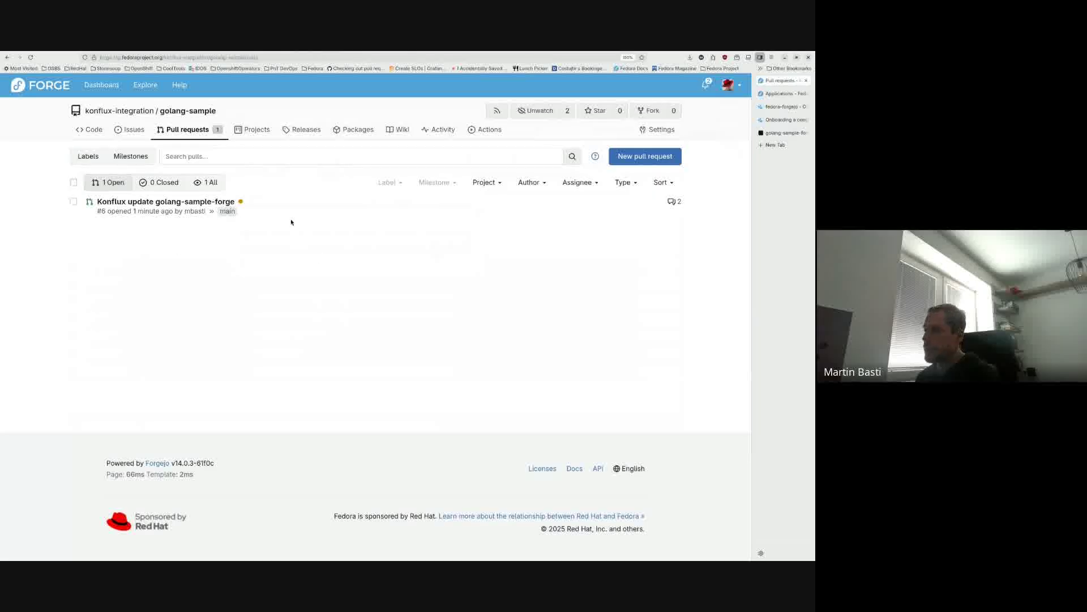
pyautogui.click(151, 203)
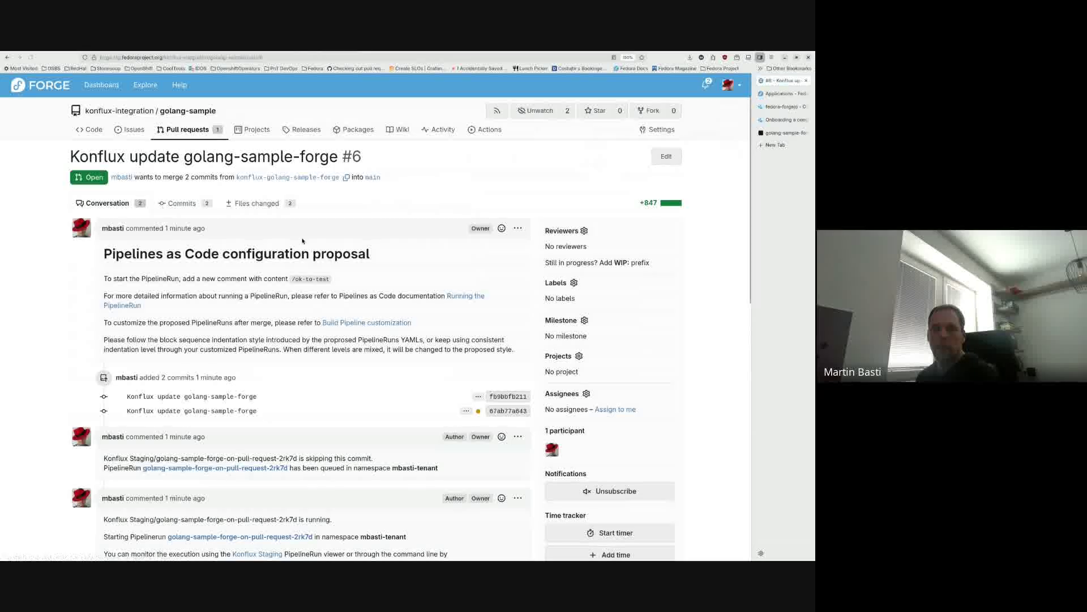
# - Review the .tekton pipeline files that the pull request changes
pyautogui.click(264, 204)
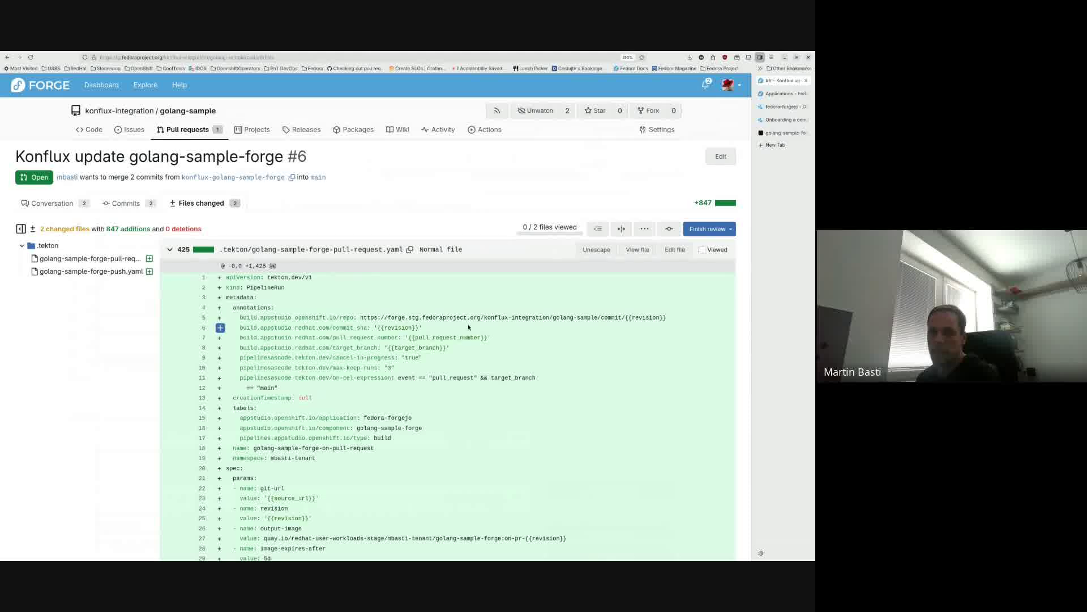
pyautogui.scroll(-2, 469, 327)
pyautogui.scroll(-2, 469, 327)
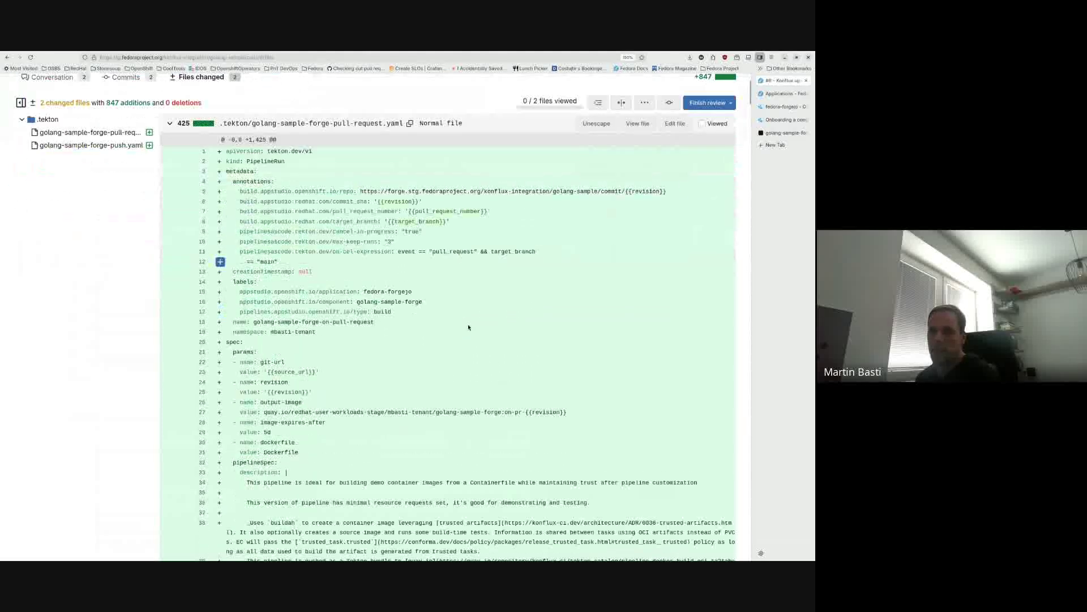
pyautogui.scroll(4, 469, 327)
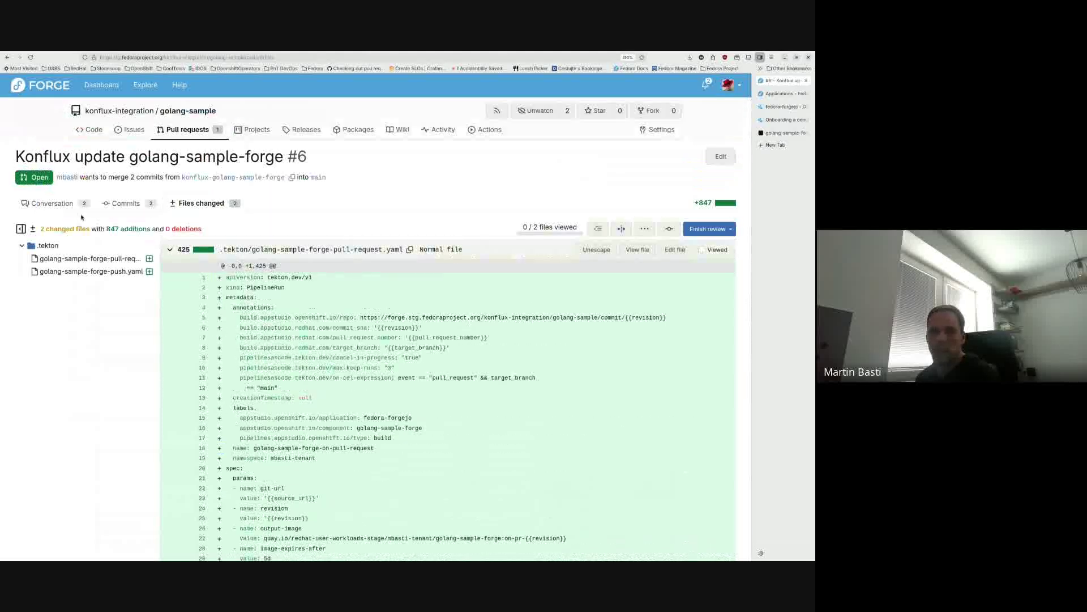
# - Return to the pull request's conversation and examine its build pipeline and enterprise-contract integration test checks
pyautogui.click(52, 203)
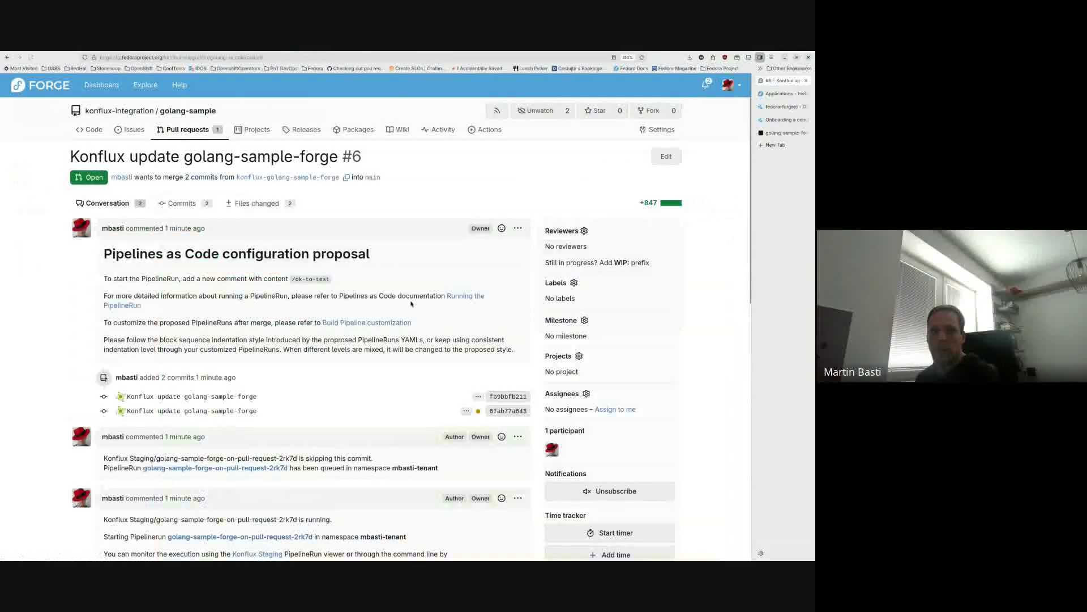
pyautogui.scroll(-5, 411, 304)
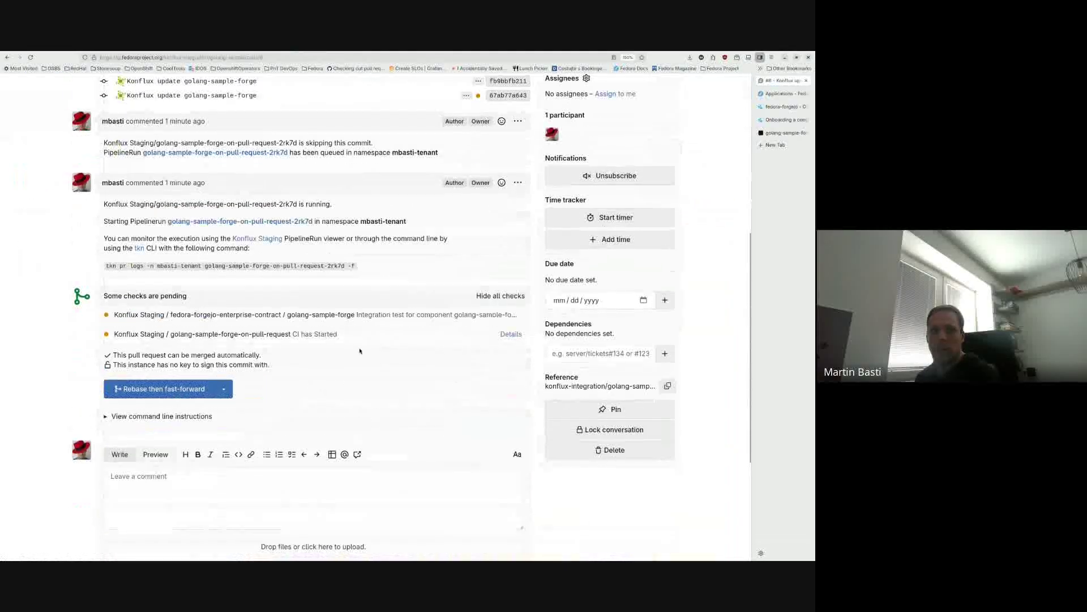
pyautogui.moveTo(293, 334); pyautogui.dragTo(115, 335)
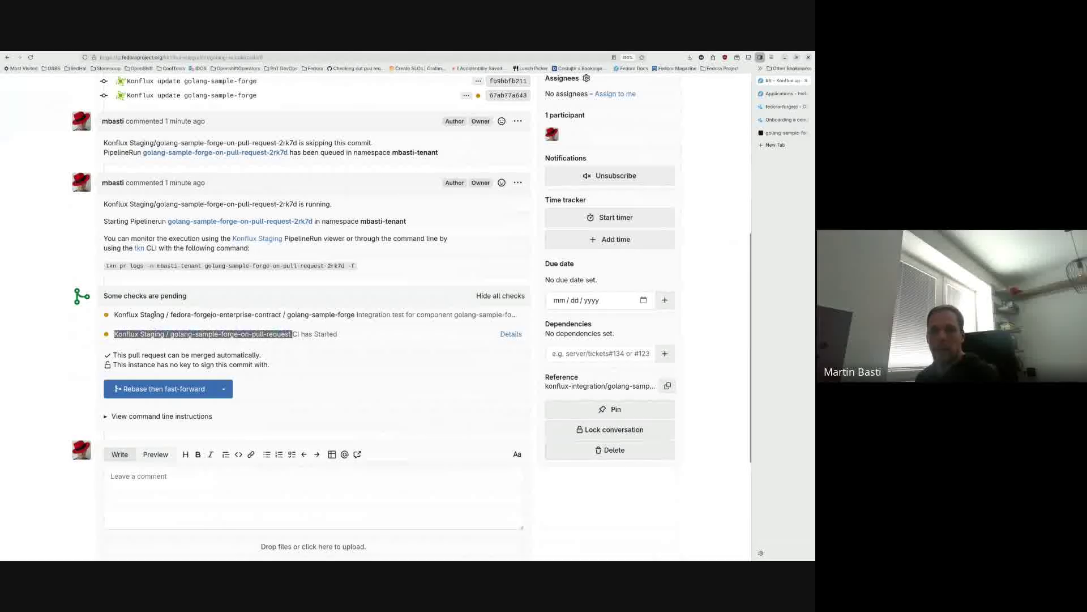
pyautogui.click(232, 311)
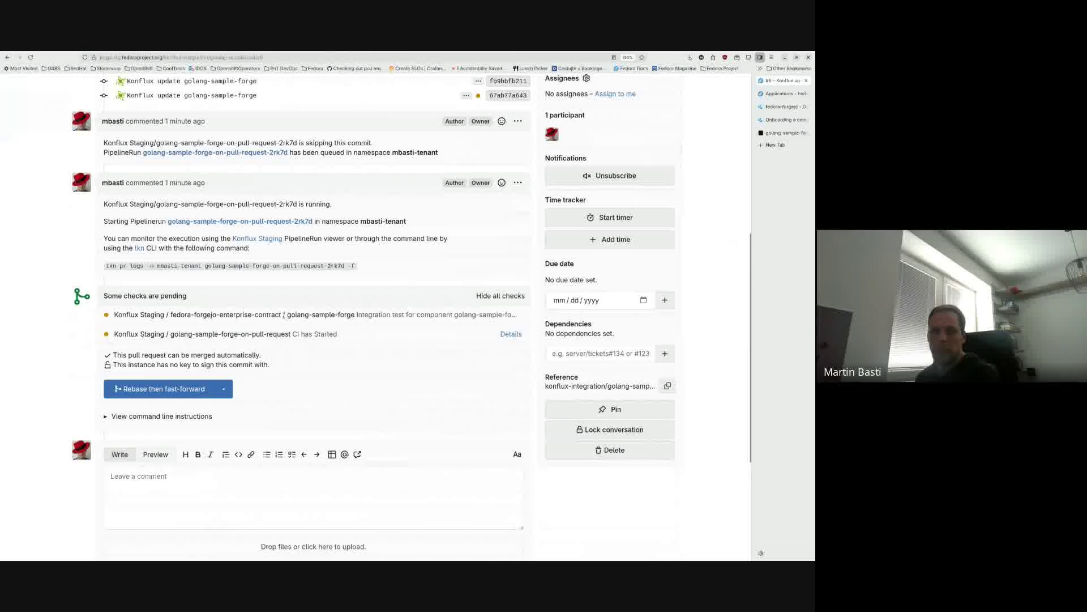
# - Open the details of the golang-sample-forge-on-pull-request check in Konflux and examine the pipeline run's task graph through to the scan tasks
pyautogui.moveTo(282, 314); pyautogui.dragTo(218, 315)
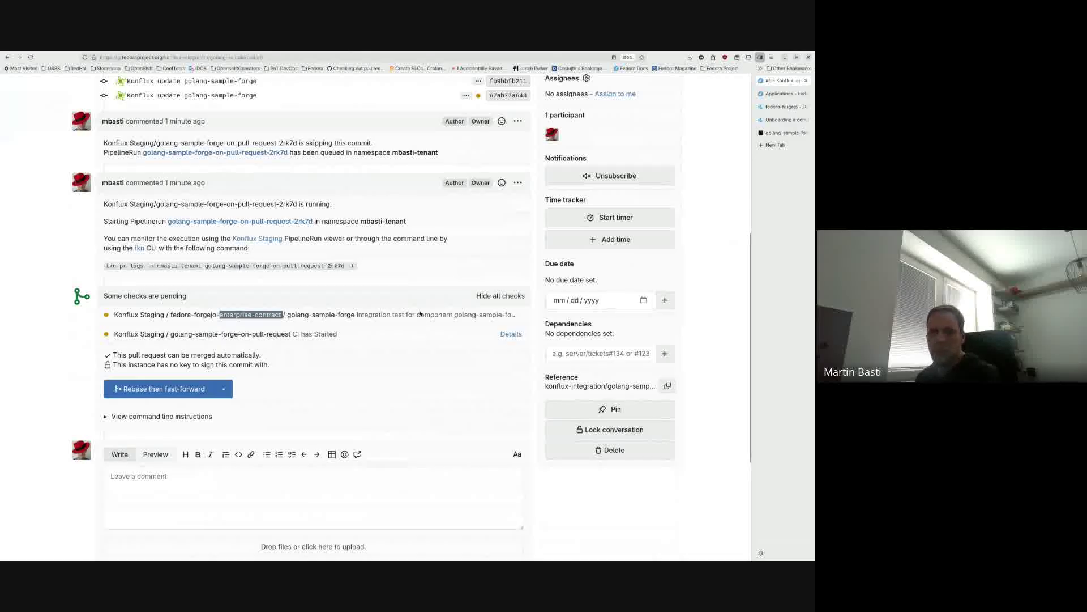
pyautogui.click(352, 347)
pyautogui.middleClick(511, 335)
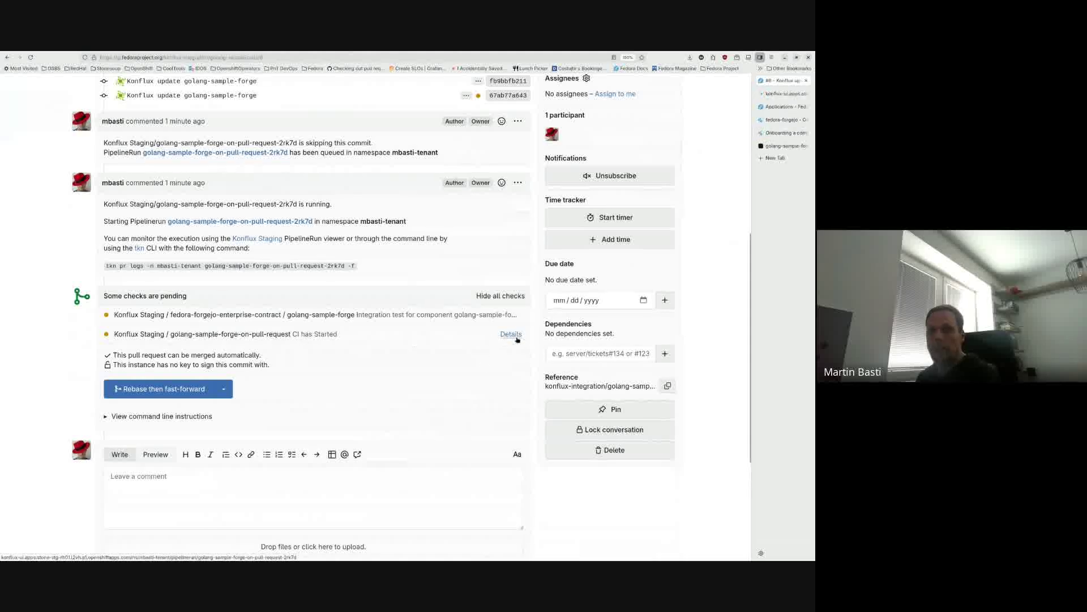
pyautogui.click(772, 94)
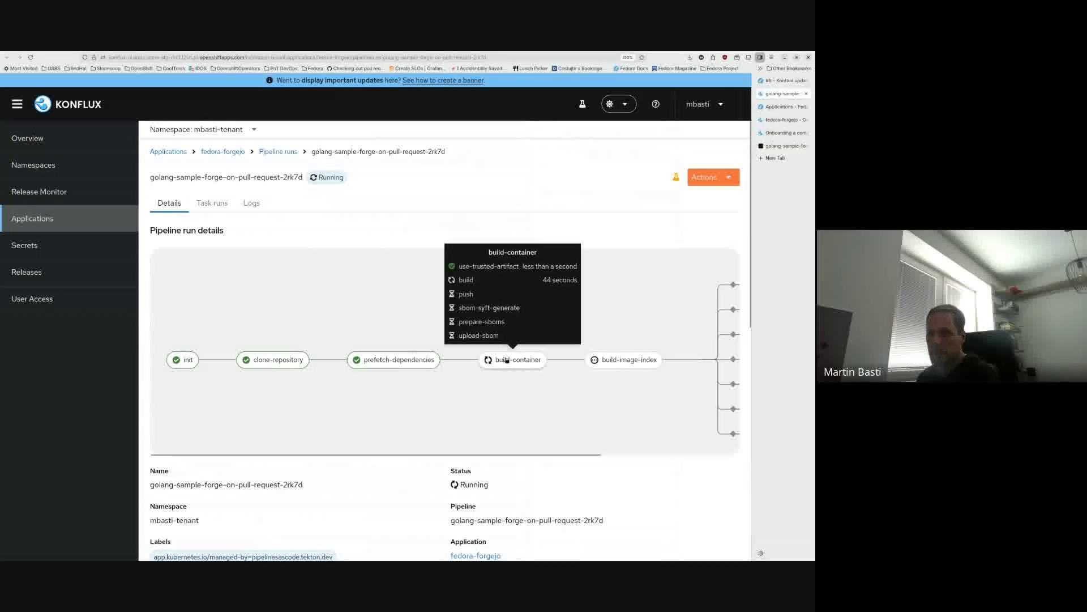
pyautogui.moveTo(516, 371)
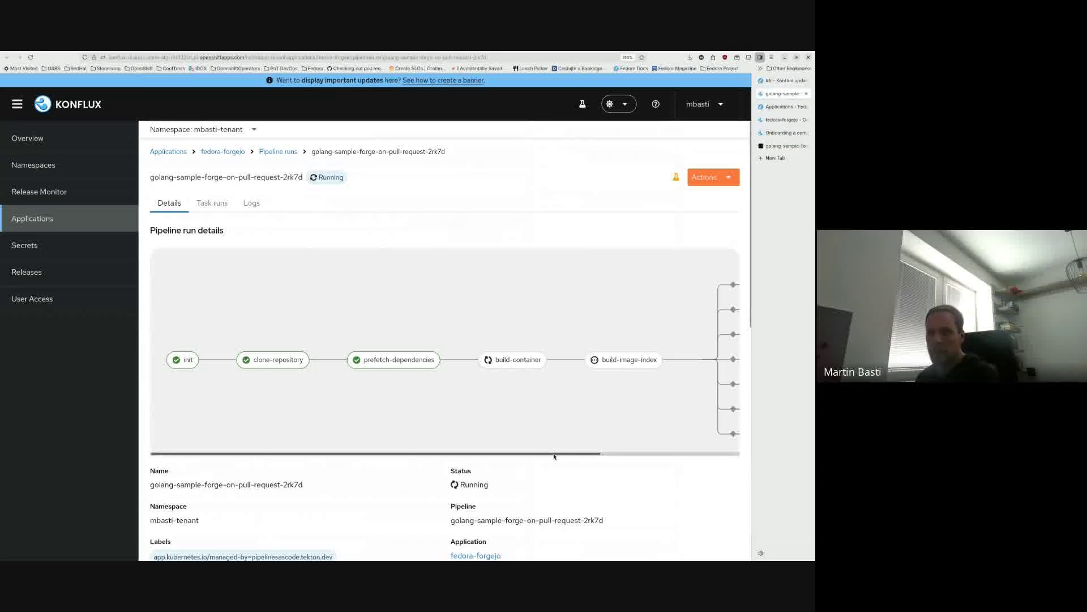
pyautogui.hscroll(3, 553, 454)
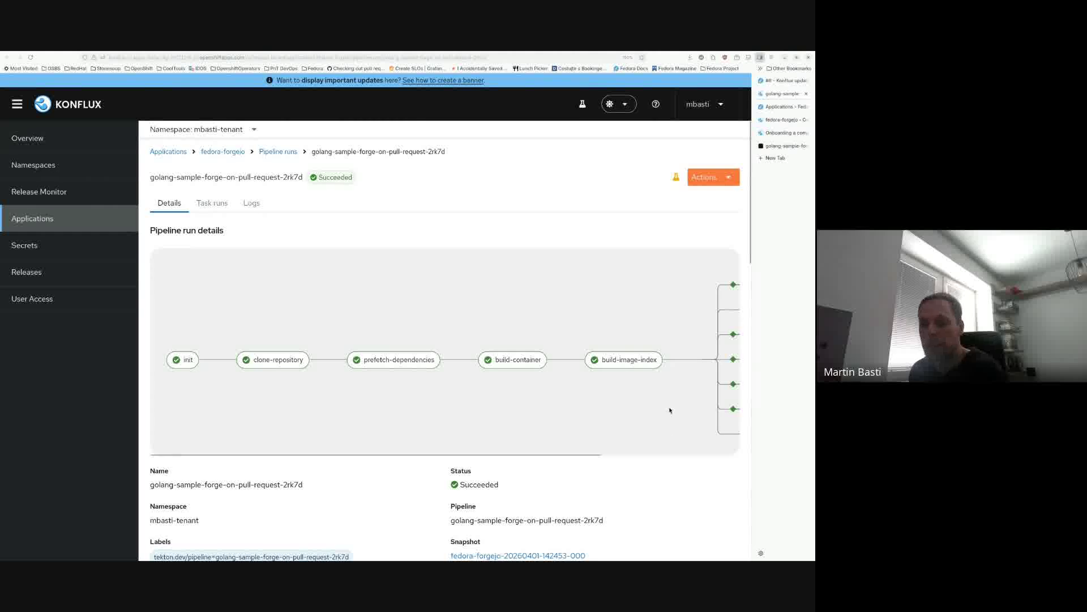
pyautogui.hscroll(5, 547, 447)
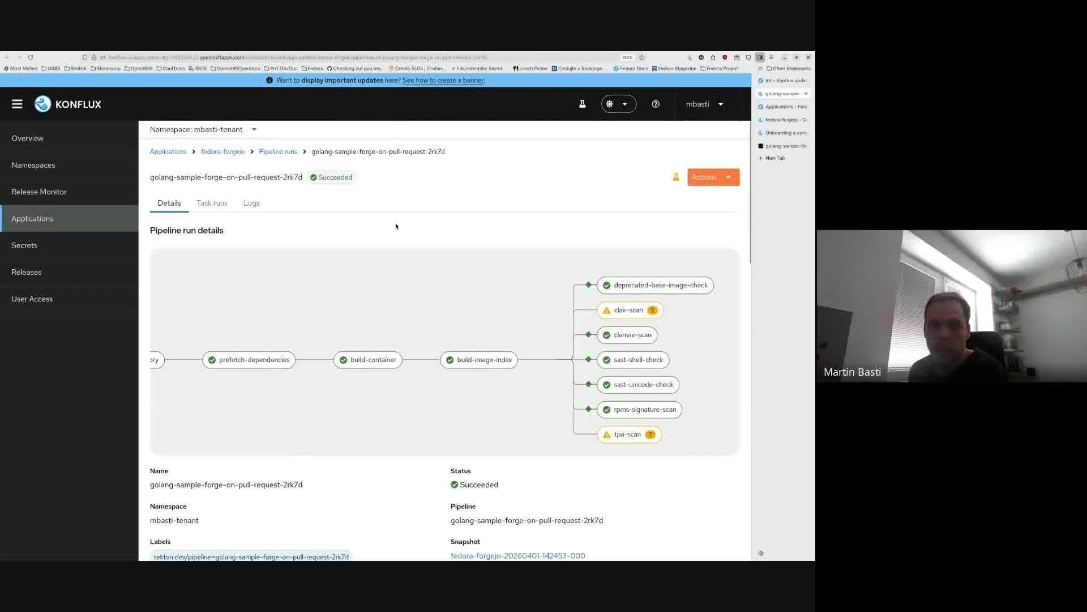
# - List the fedora-forgejo application's pipeline runs and open the newest enterprise-contract test run
pyautogui.click(283, 151)
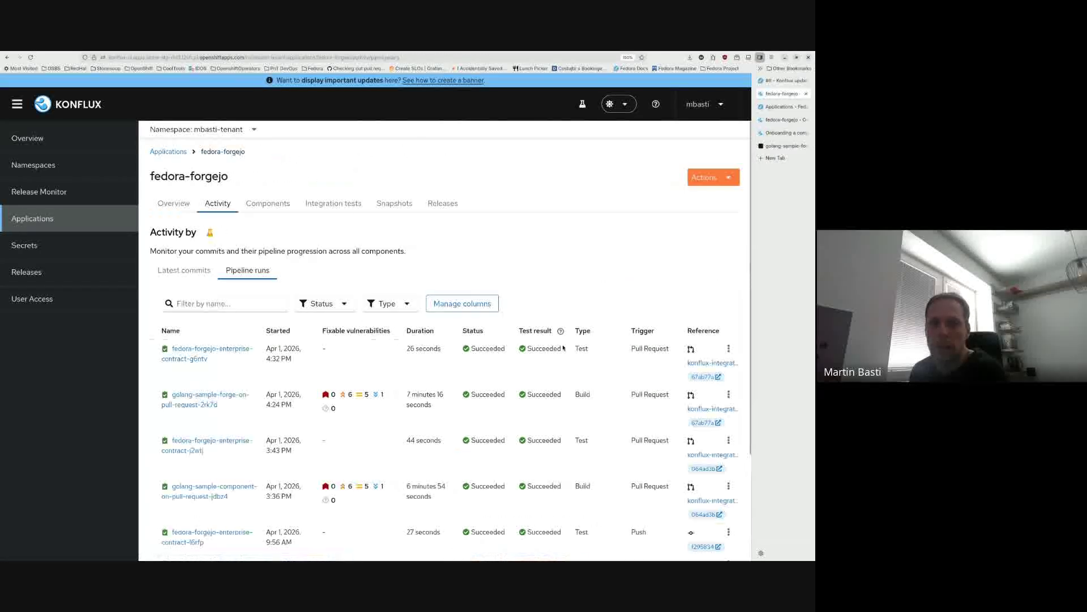
pyautogui.doubleClick(597, 351)
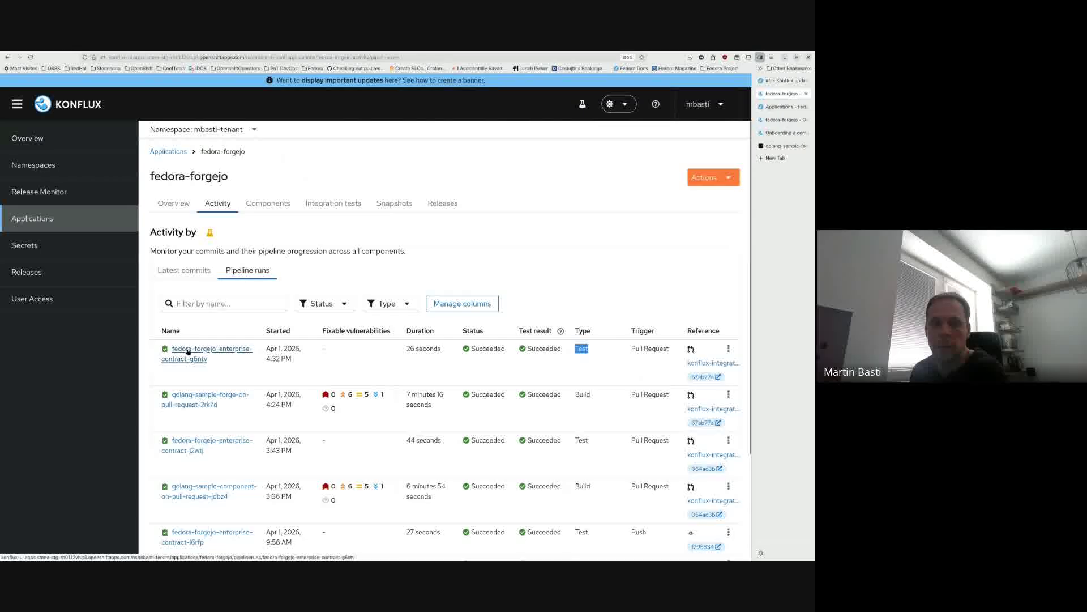
pyautogui.click(225, 353)
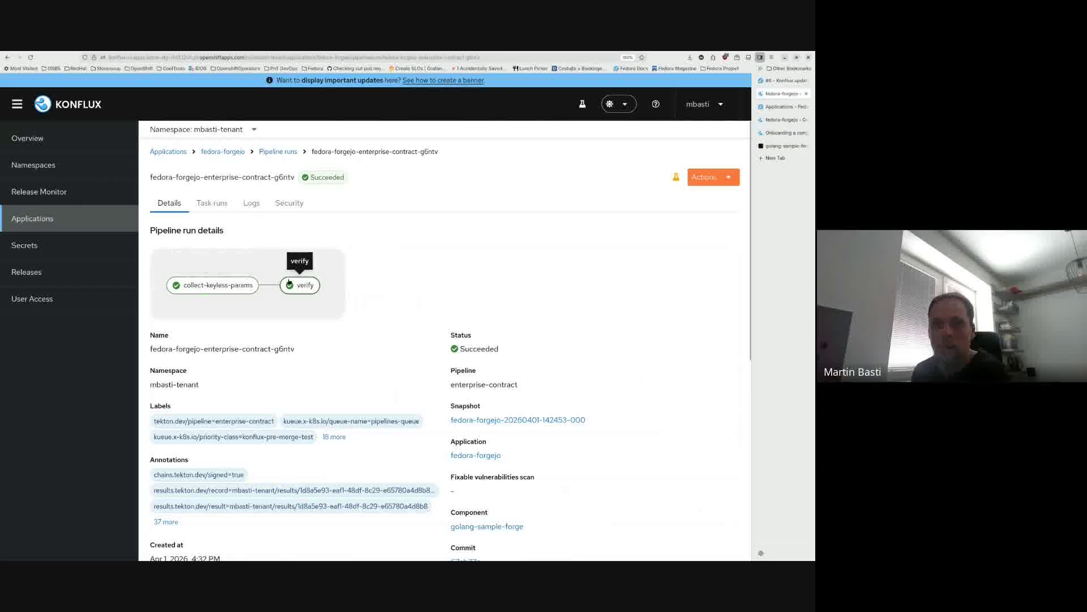
# - Switch back to the pull request on Forge, reload it, and review the task statuses and check results
pyautogui.click(769, 80)
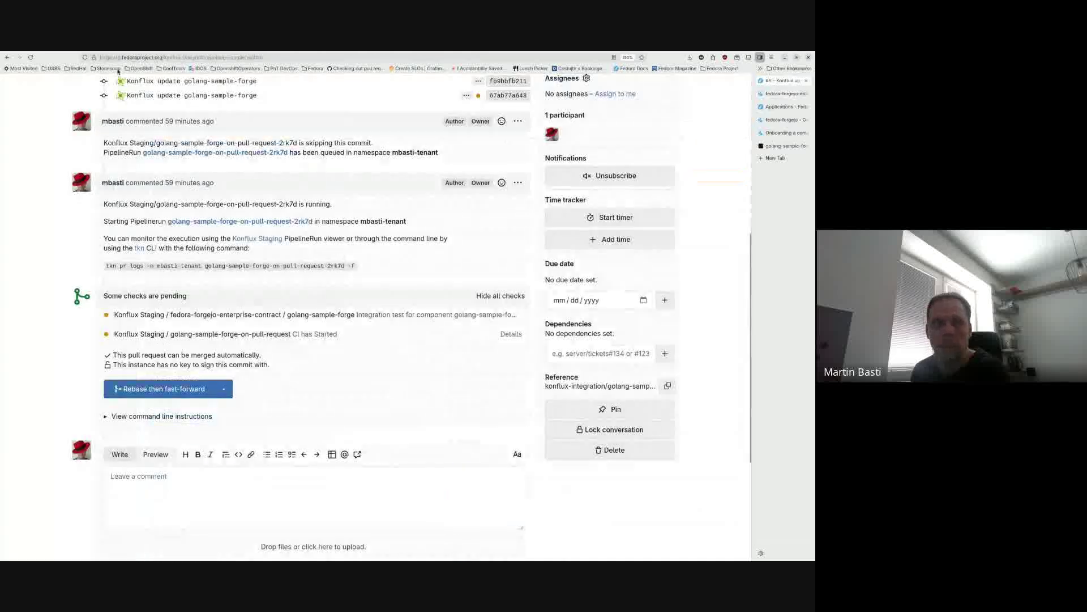
pyautogui.click(31, 58)
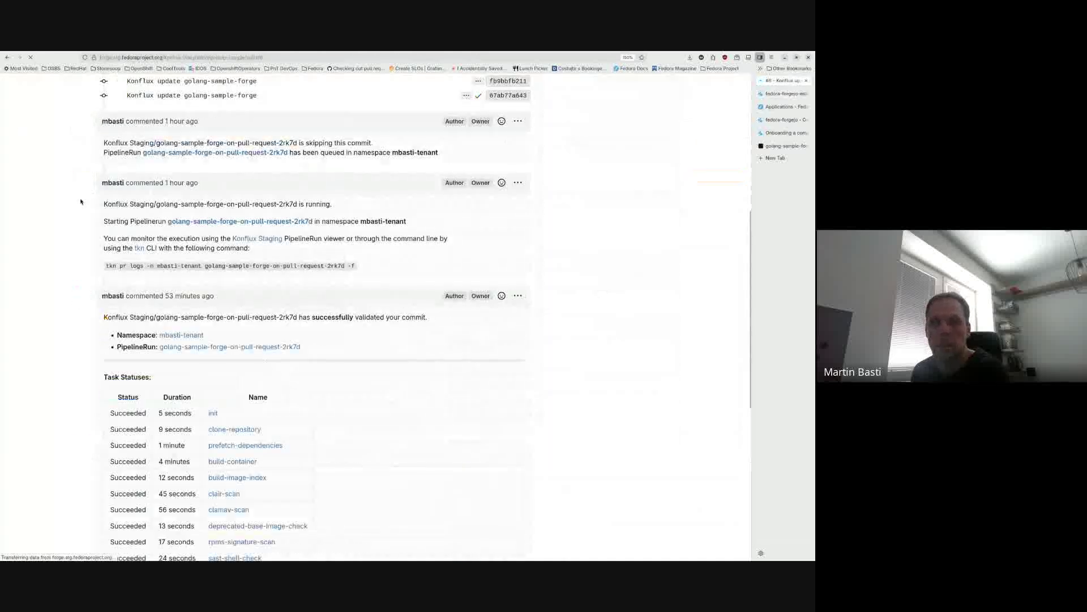
pyautogui.scroll(-4, 63, 230)
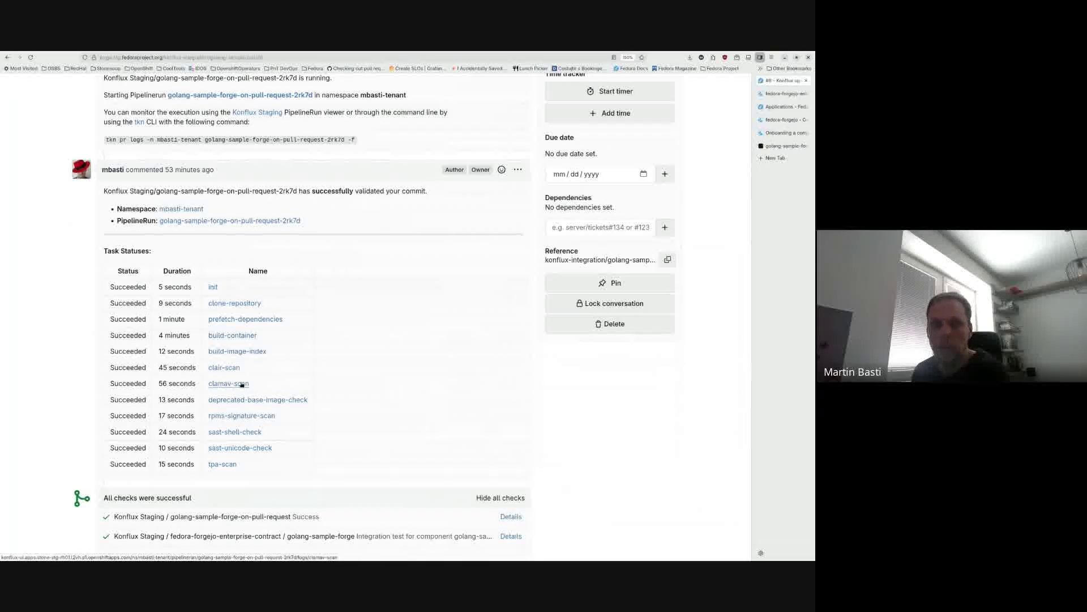
pyautogui.scroll(-3, 244, 379)
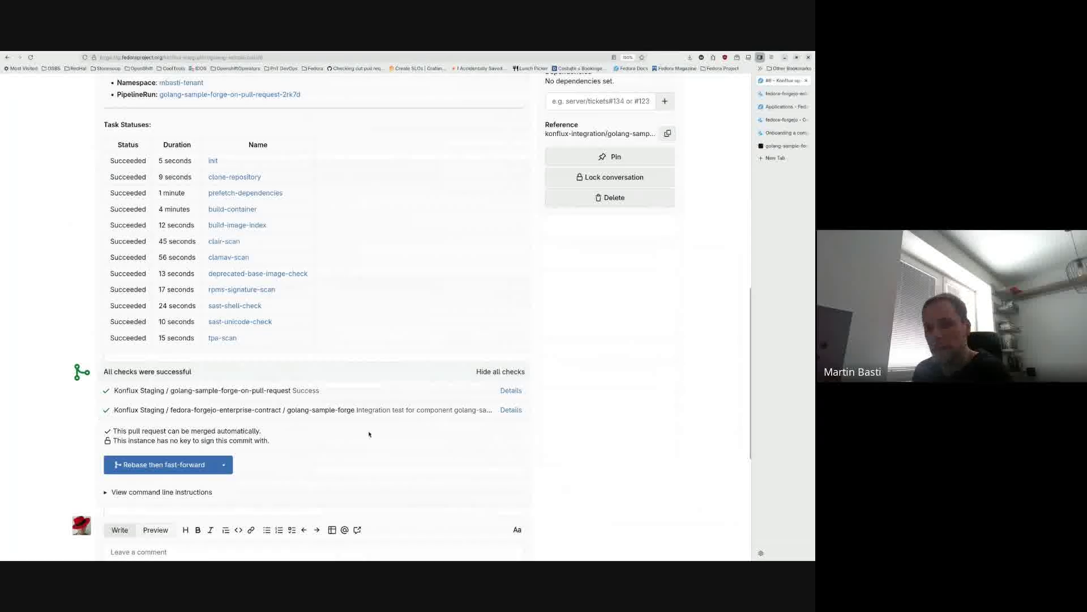
# - View the enterprise-contract integration test check's details in Konflux, and return to the pull request
pyautogui.middleClick(511, 411)
pyautogui.click(781, 96)
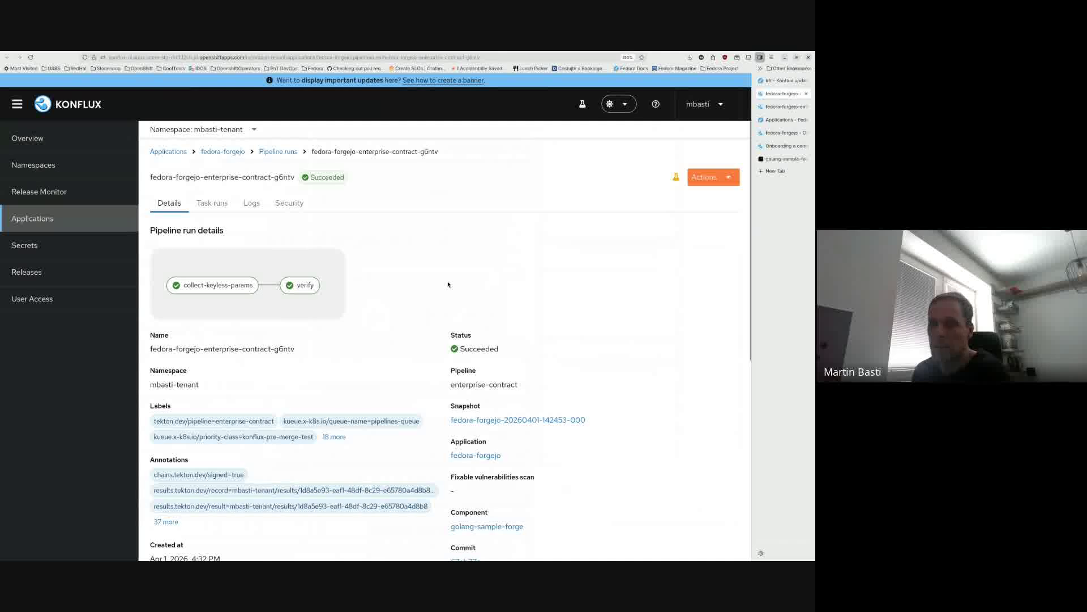
pyautogui.click(782, 81)
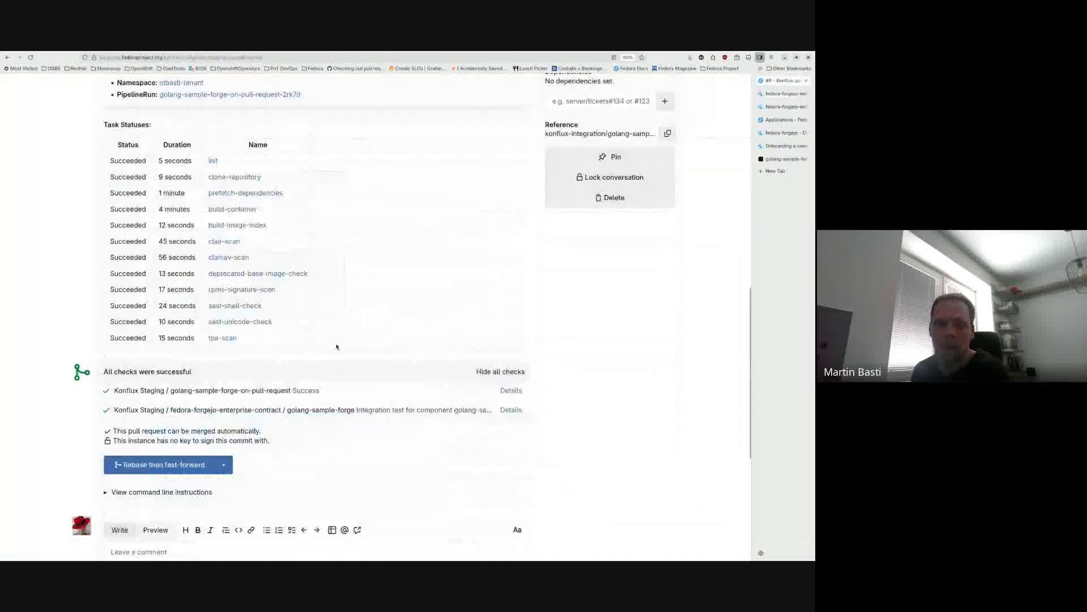
# - Merge the pull request "Konflux update golang-sample-forge" with Rebase then fast-forward, keeping its branch
pyautogui.scroll(-5, 345, 350)
pyautogui.scroll(6, 345, 350)
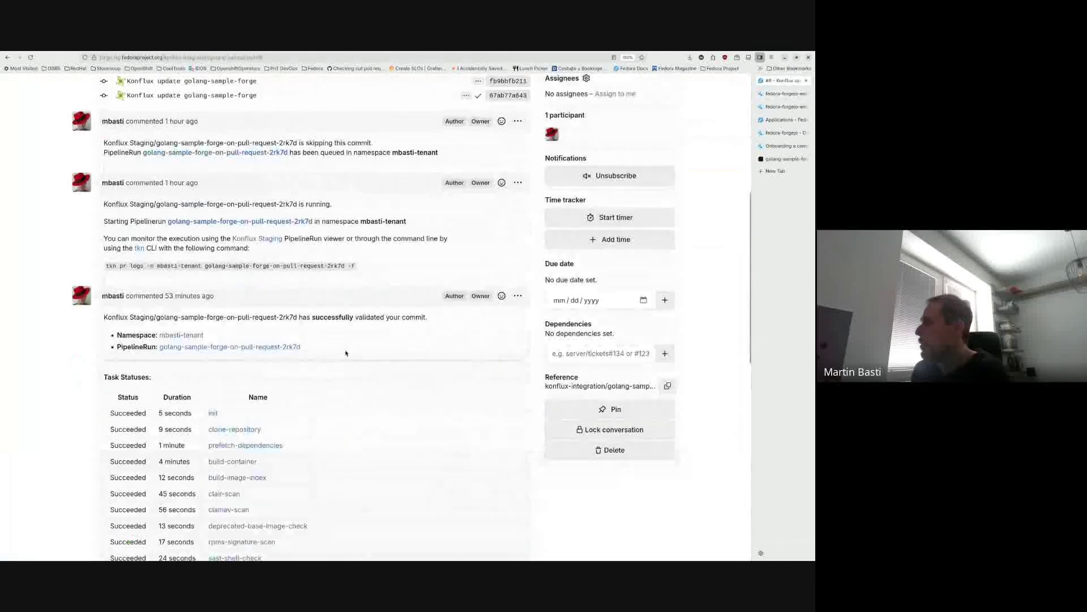
pyautogui.scroll(-2, 345, 353)
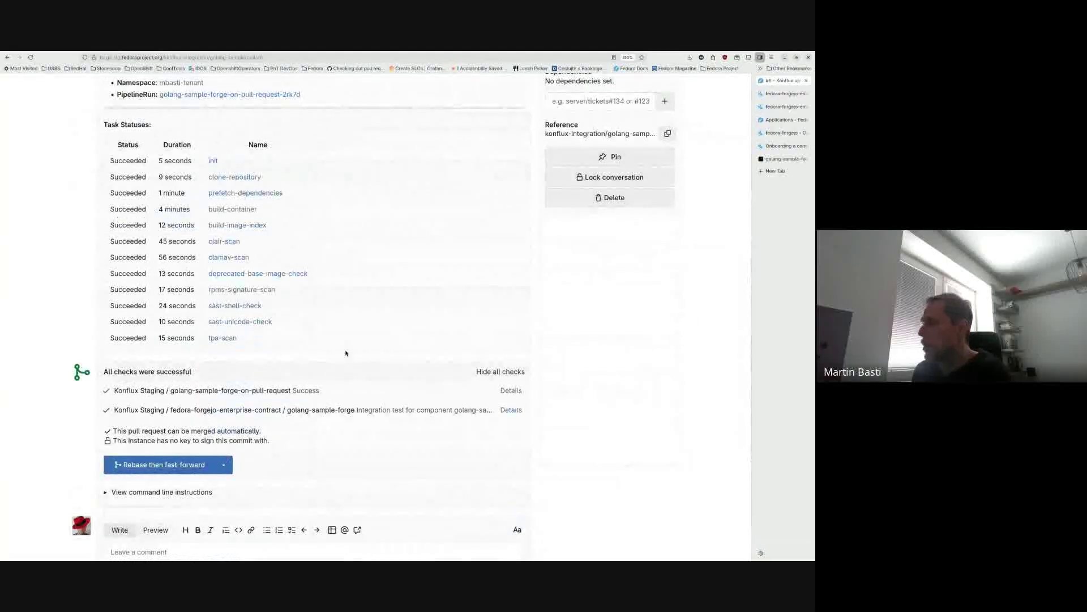
pyautogui.scroll(-1, 345, 353)
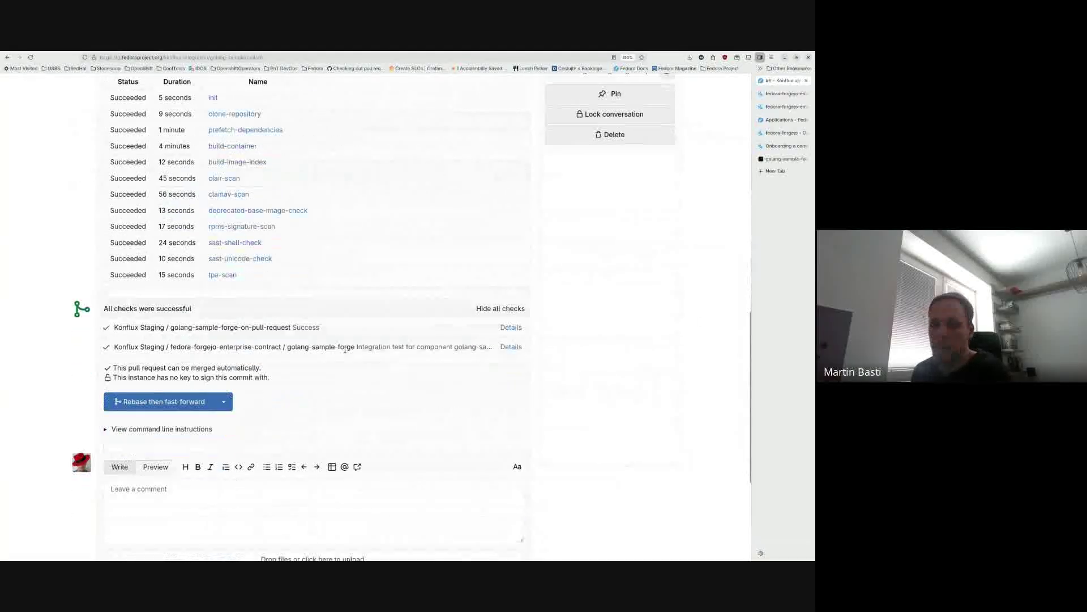
pyautogui.click(150, 406)
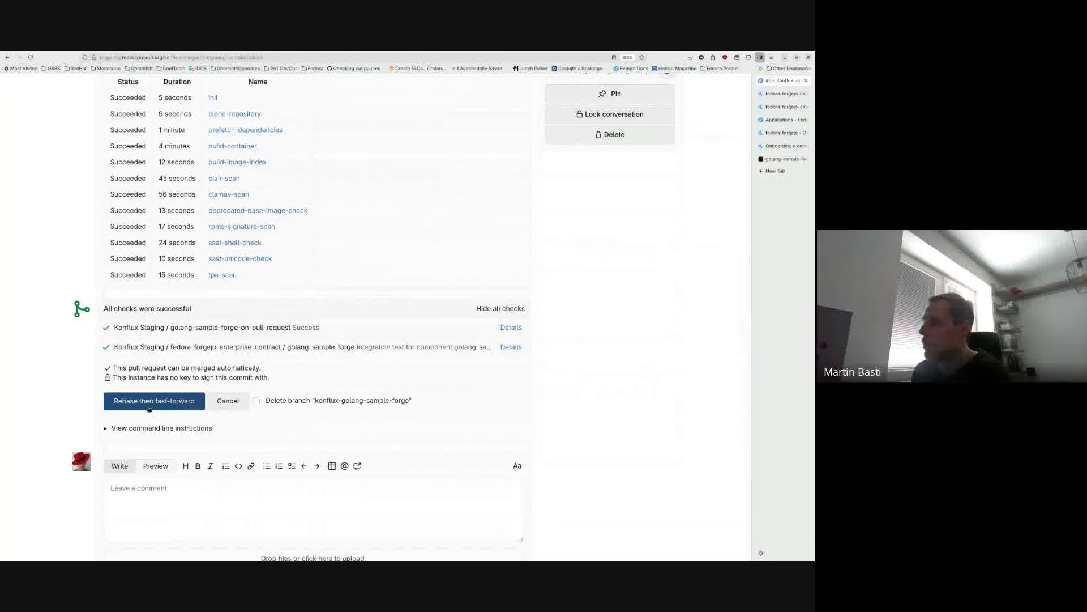
pyautogui.click(150, 407)
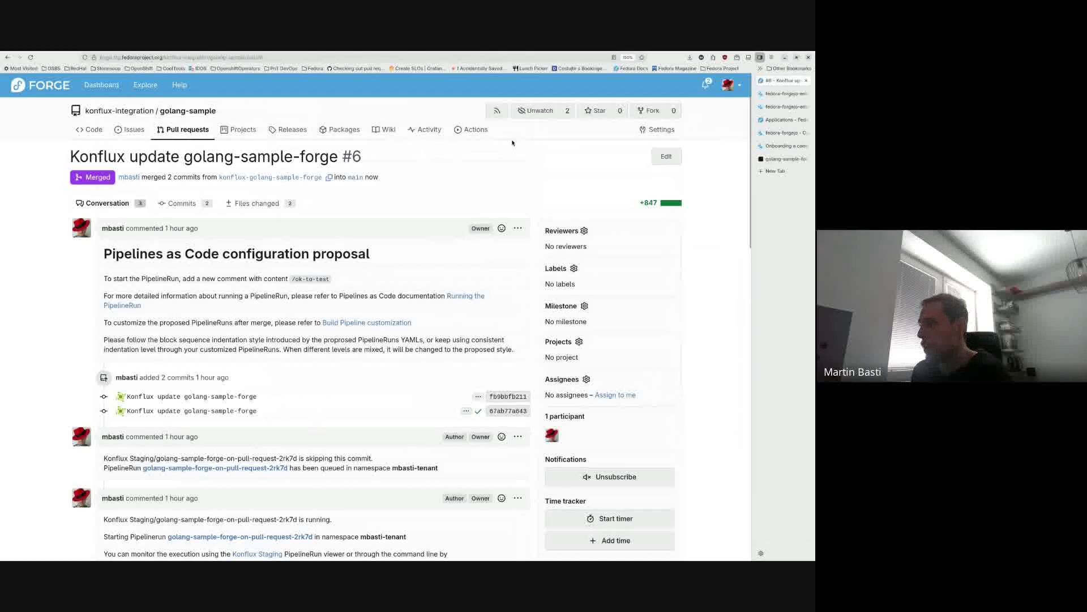
# - Open the golang-sample repository's settings and check its collaborators and teams
pyautogui.click(728, 86)
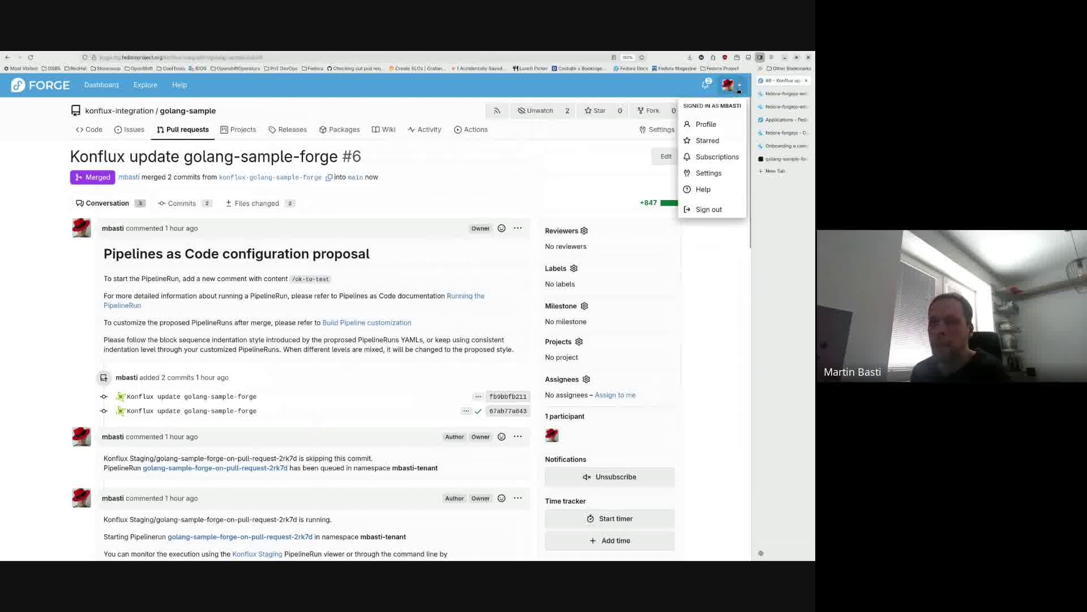
pyautogui.click(583, 149)
pyautogui.click(657, 130)
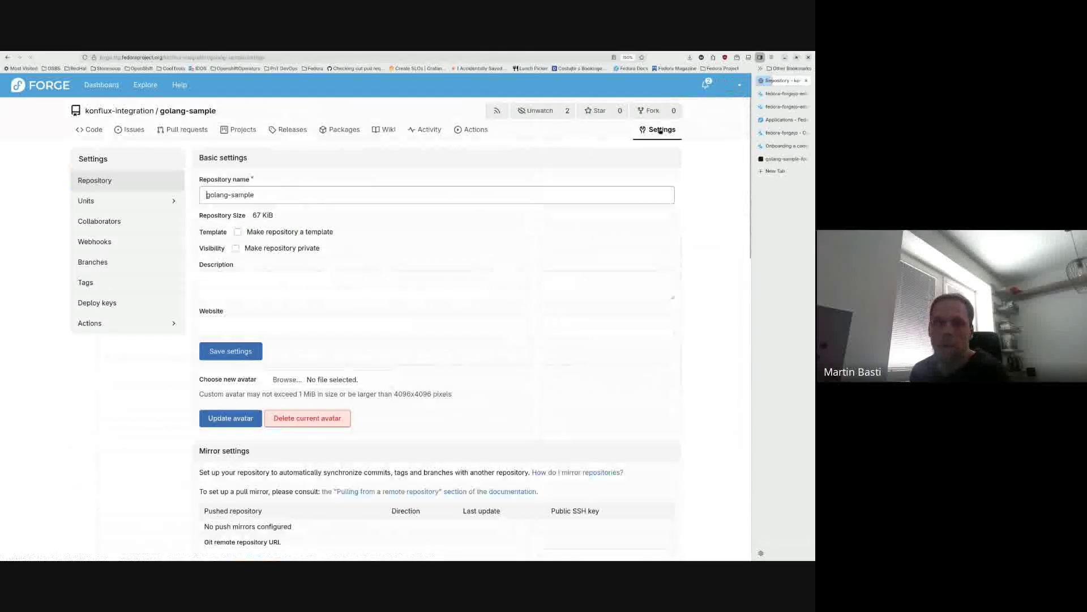
pyautogui.click(115, 229)
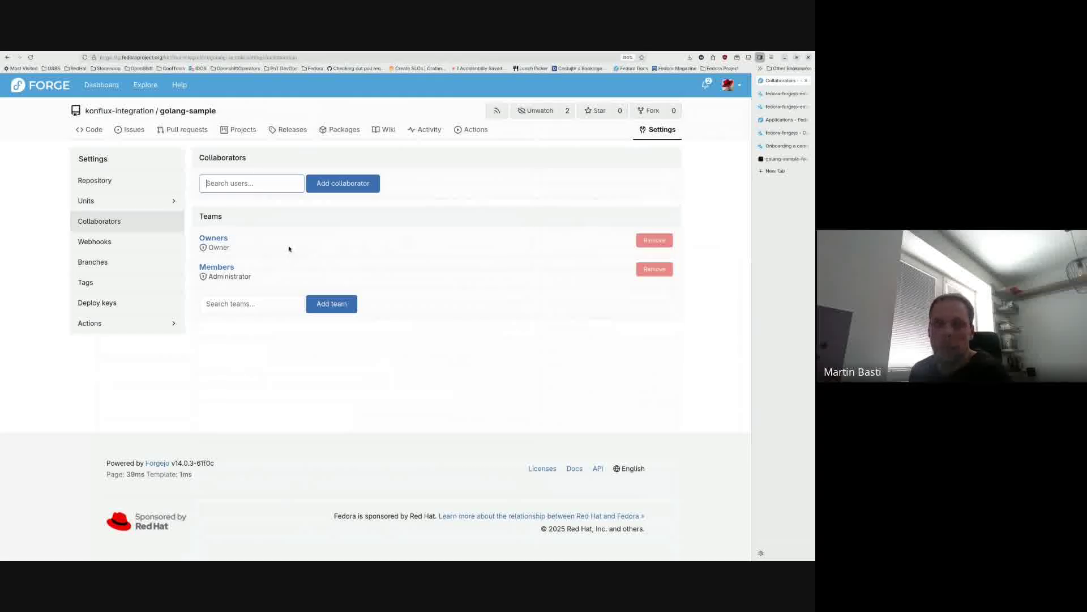
# - Open the OWNERS file in the golang-sample repository's code and inspect the approvers and reviewers entries
pyautogui.click(99, 130)
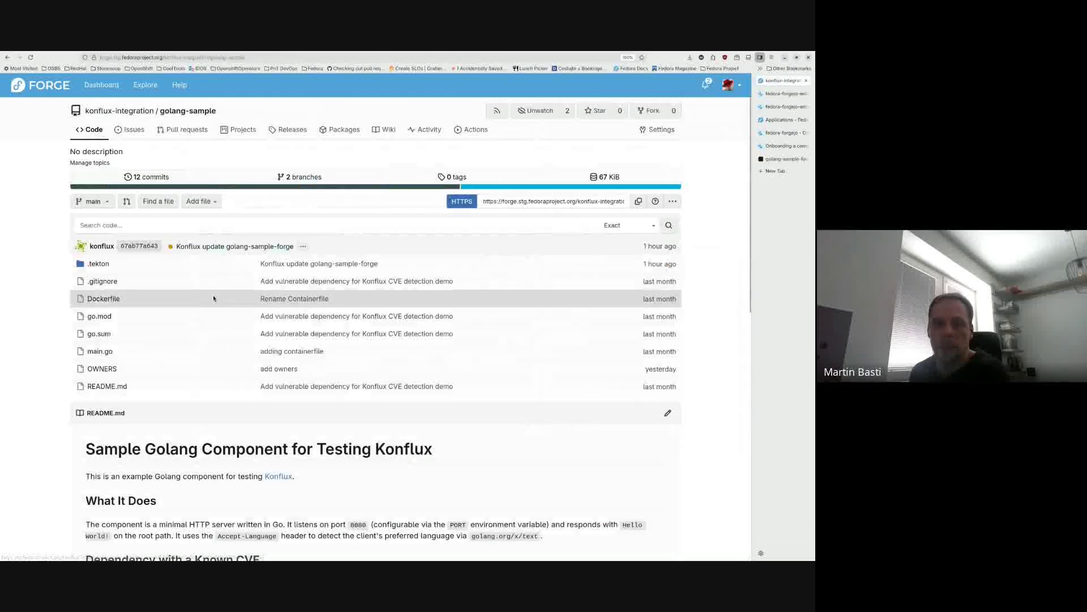
pyautogui.click(102, 368)
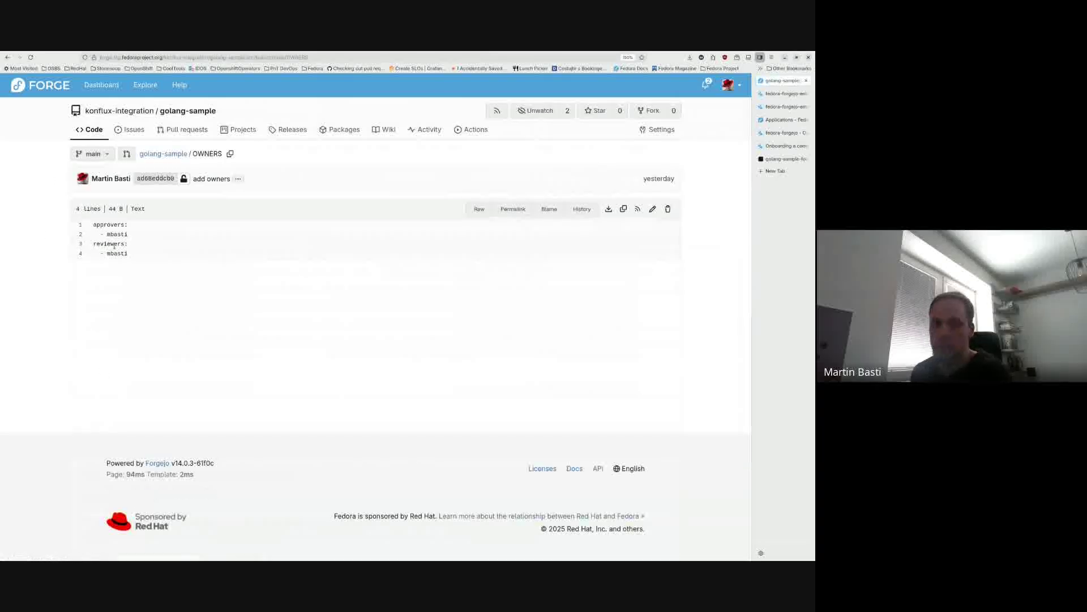
pyautogui.moveTo(129, 237); pyautogui.dragTo(108, 233)
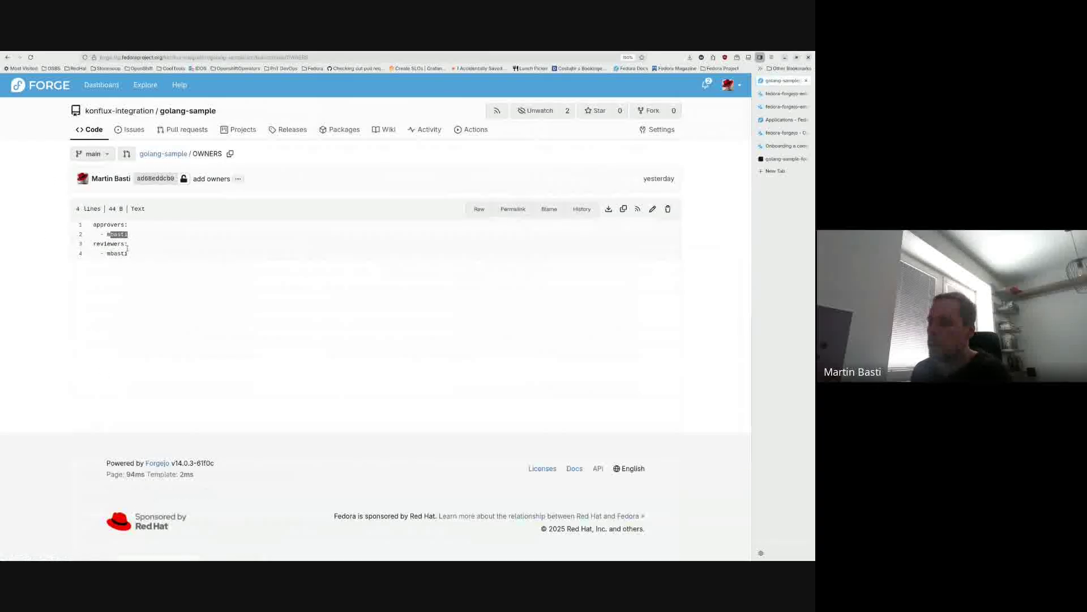